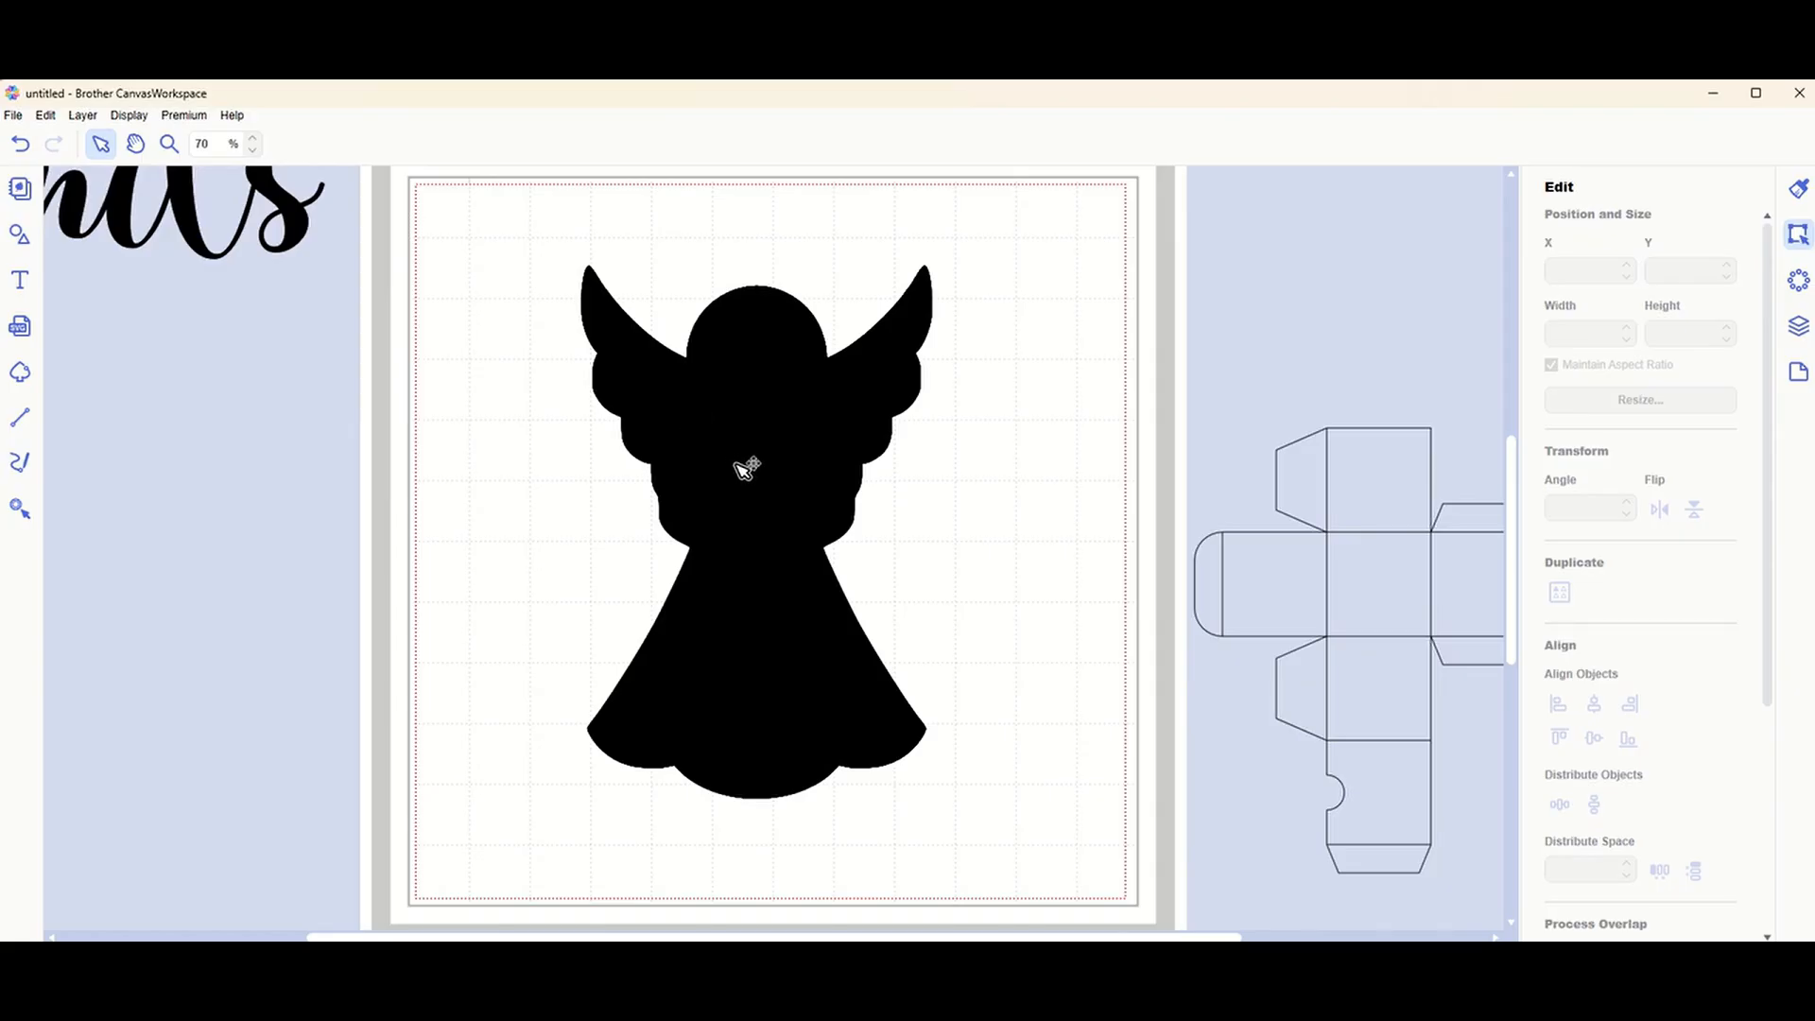
# Set the angel design's line color to black.
pyautogui.click(778, 437)
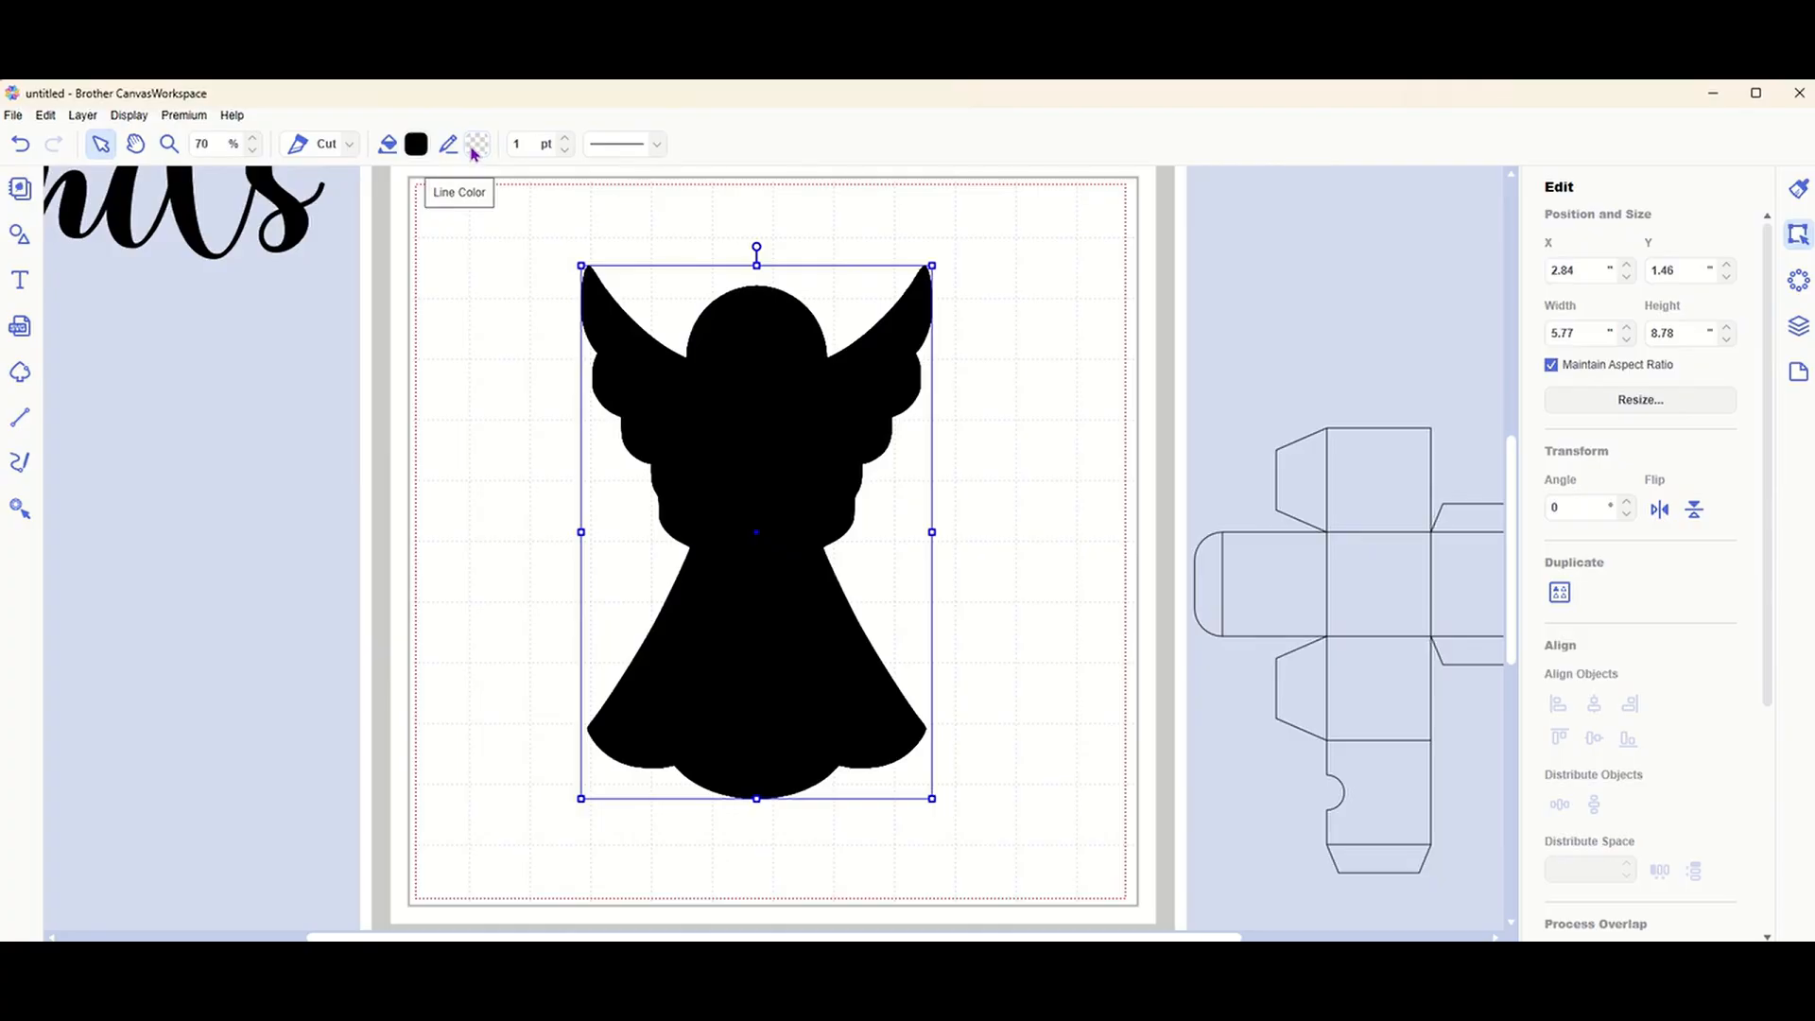
pyautogui.click(473, 150)
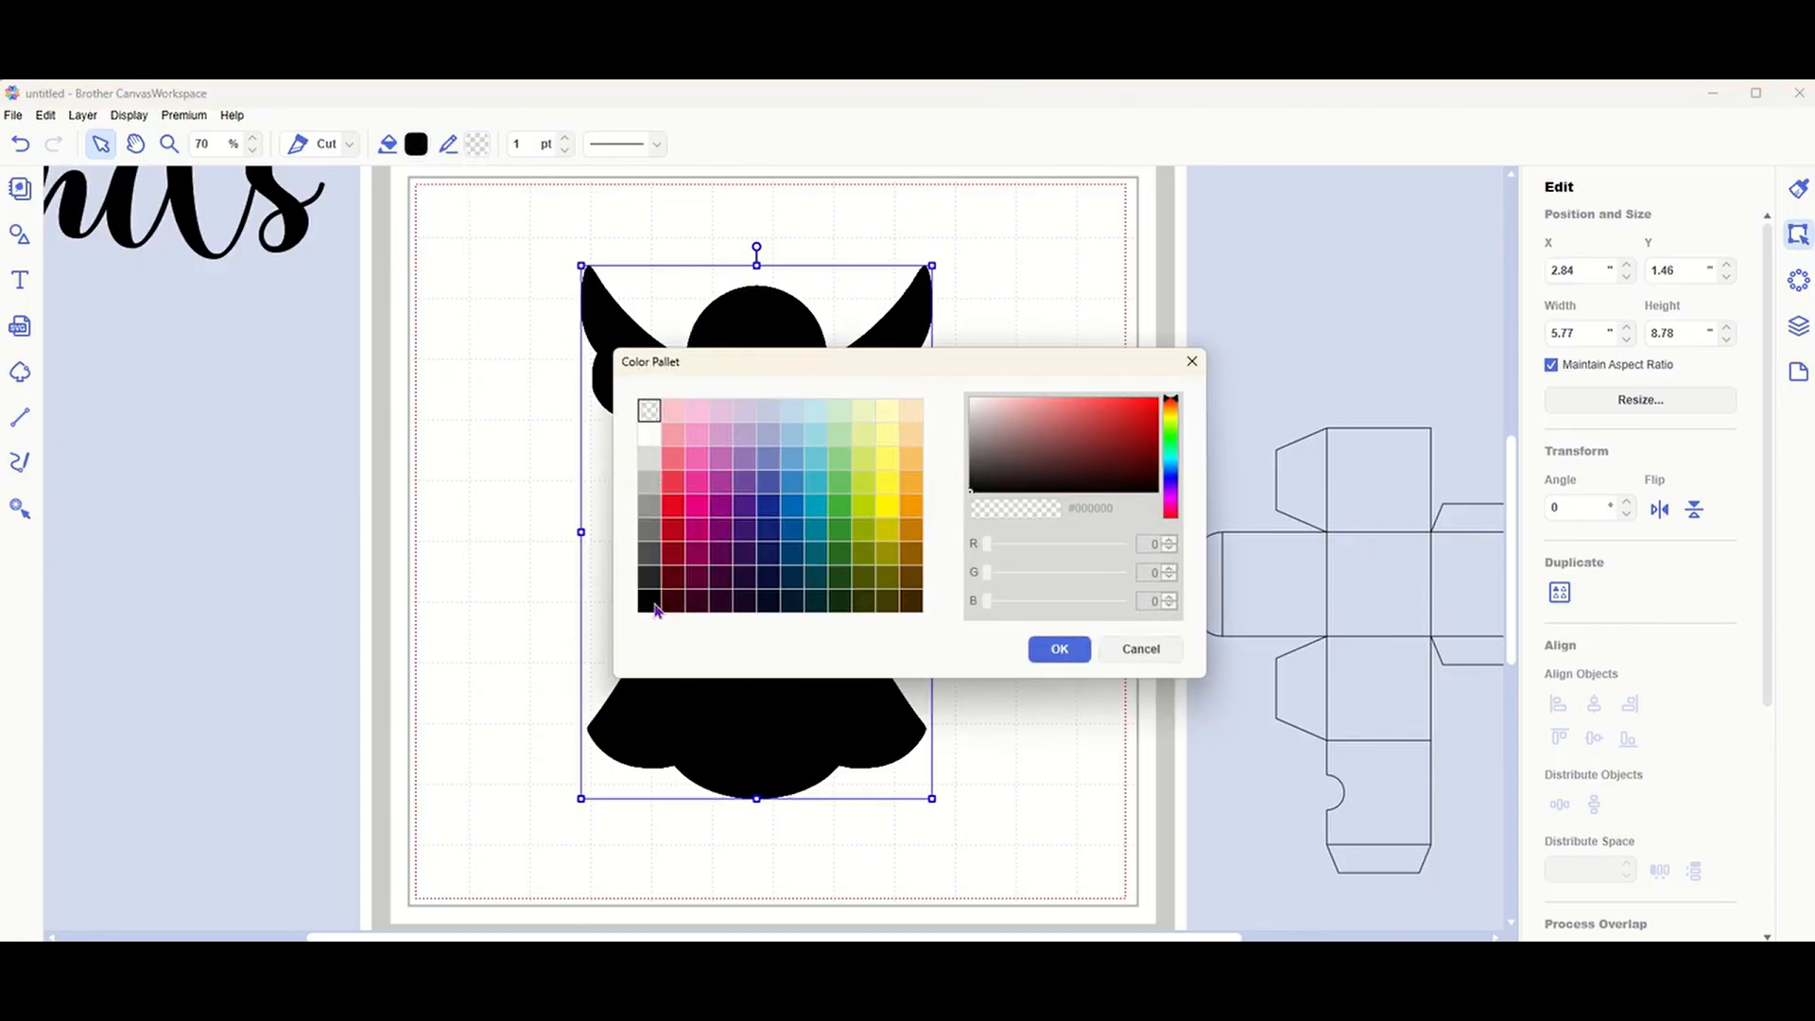
pyautogui.click(650, 603)
pyautogui.click(1052, 651)
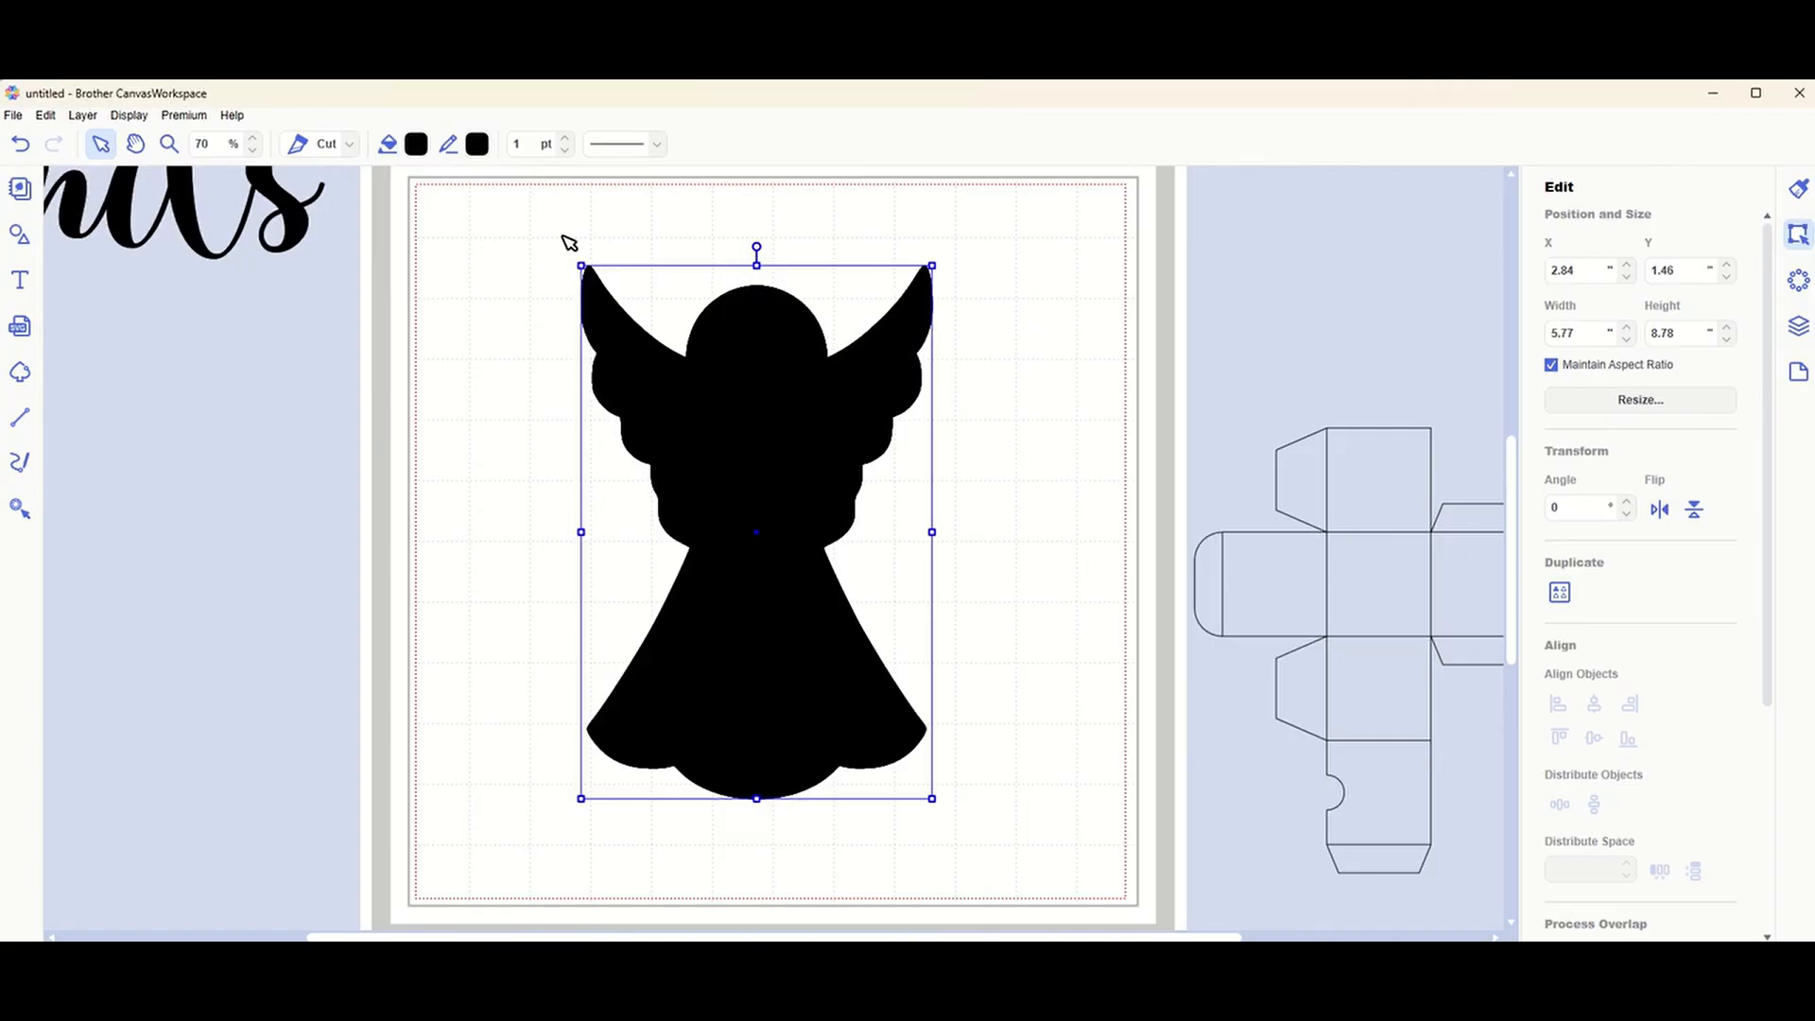
# Remove the angel's fill color by making it transparent, leaving only the outlines of its layers.
pyautogui.click(416, 147)
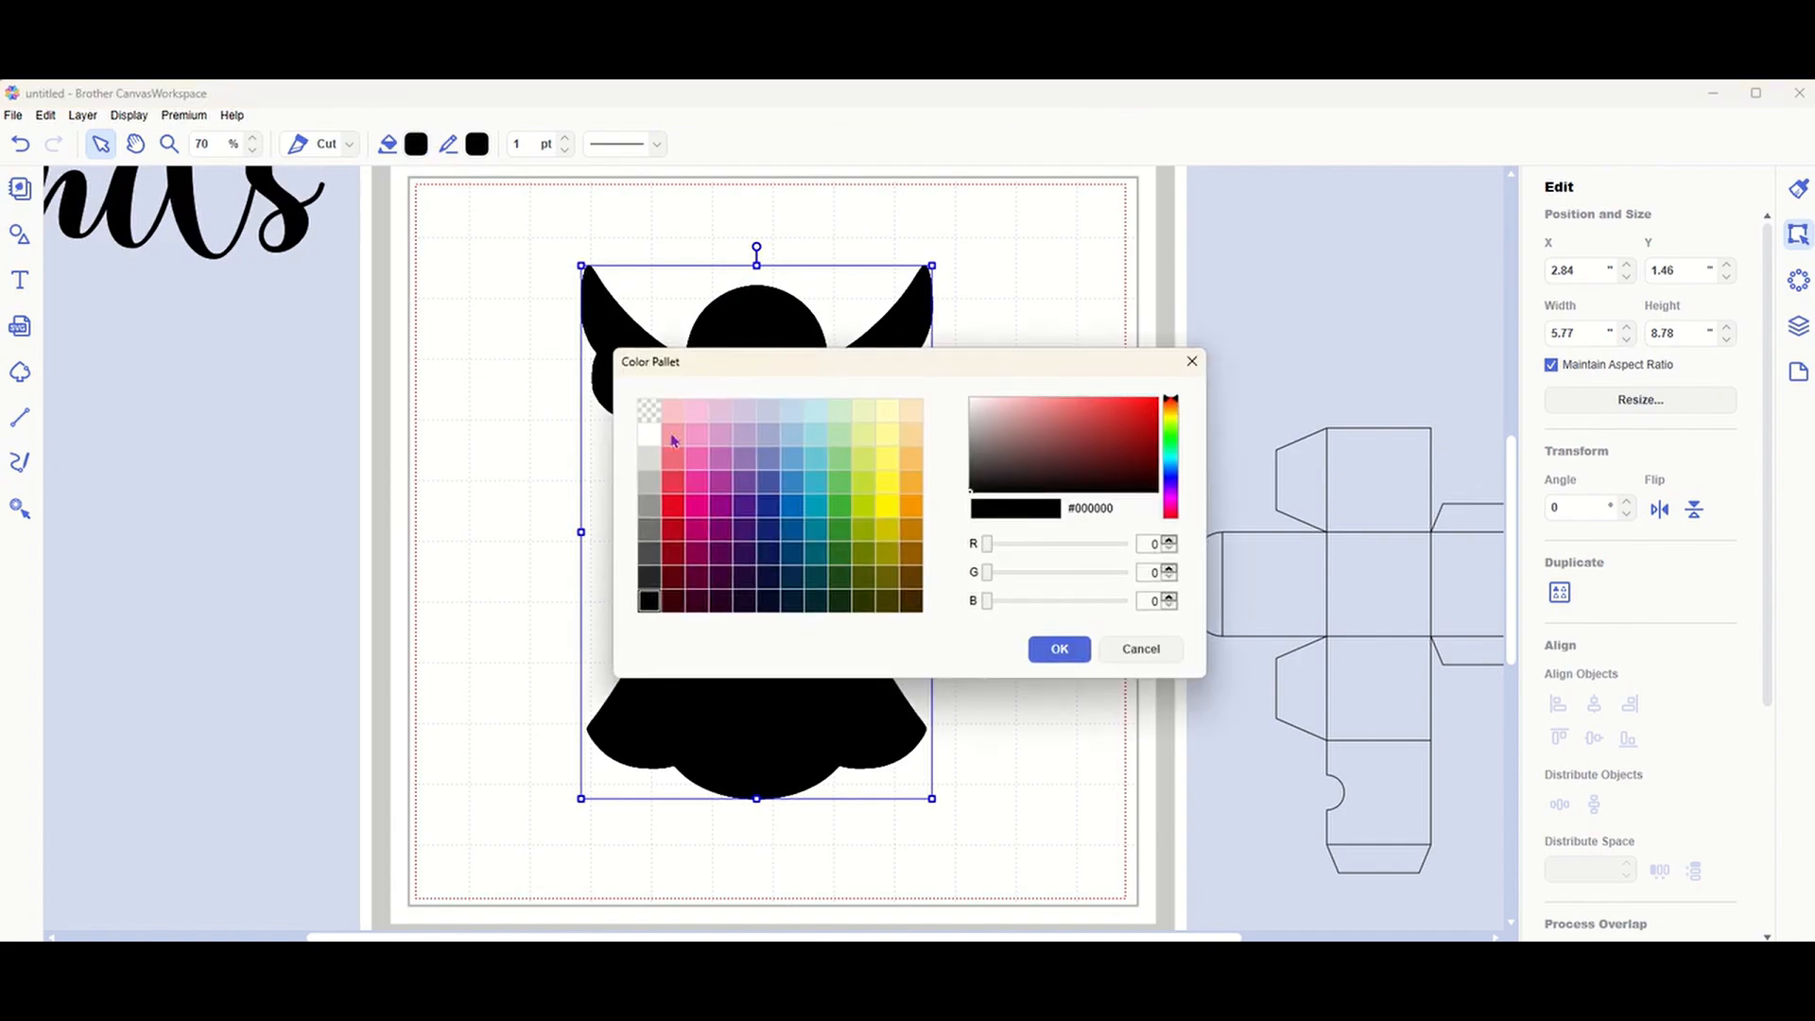
pyautogui.click(650, 413)
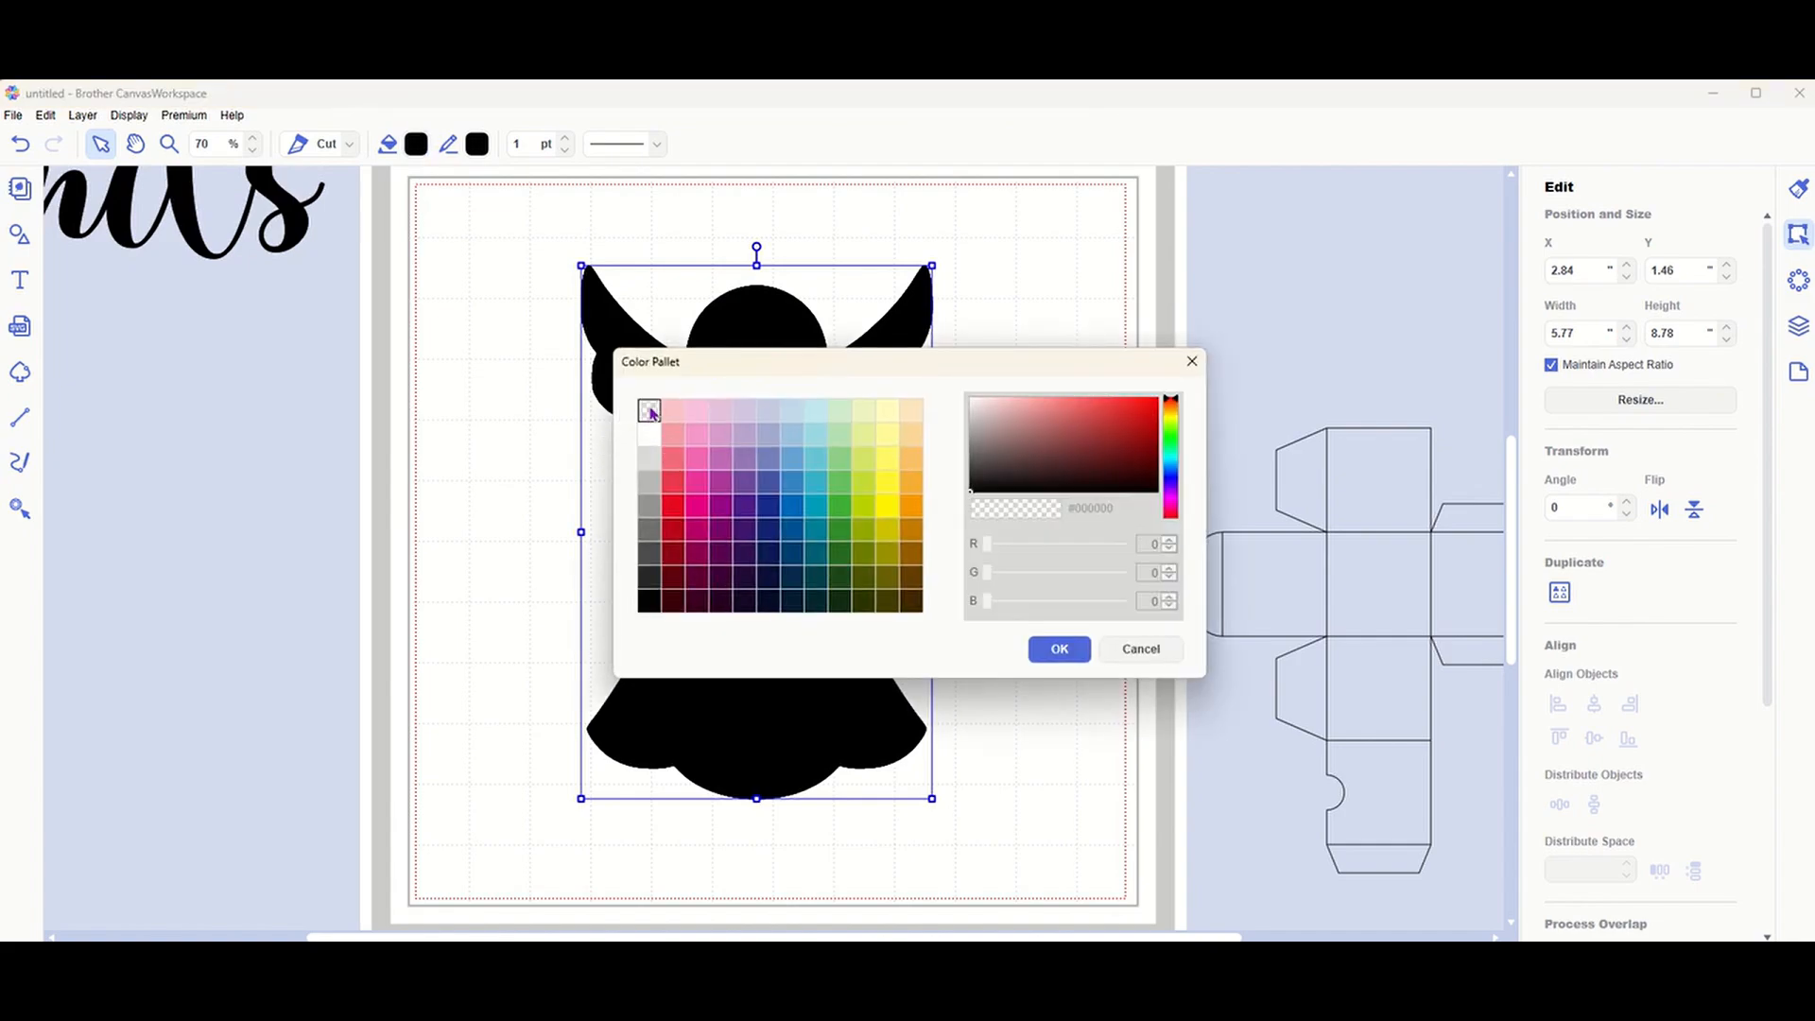
pyautogui.click(1057, 649)
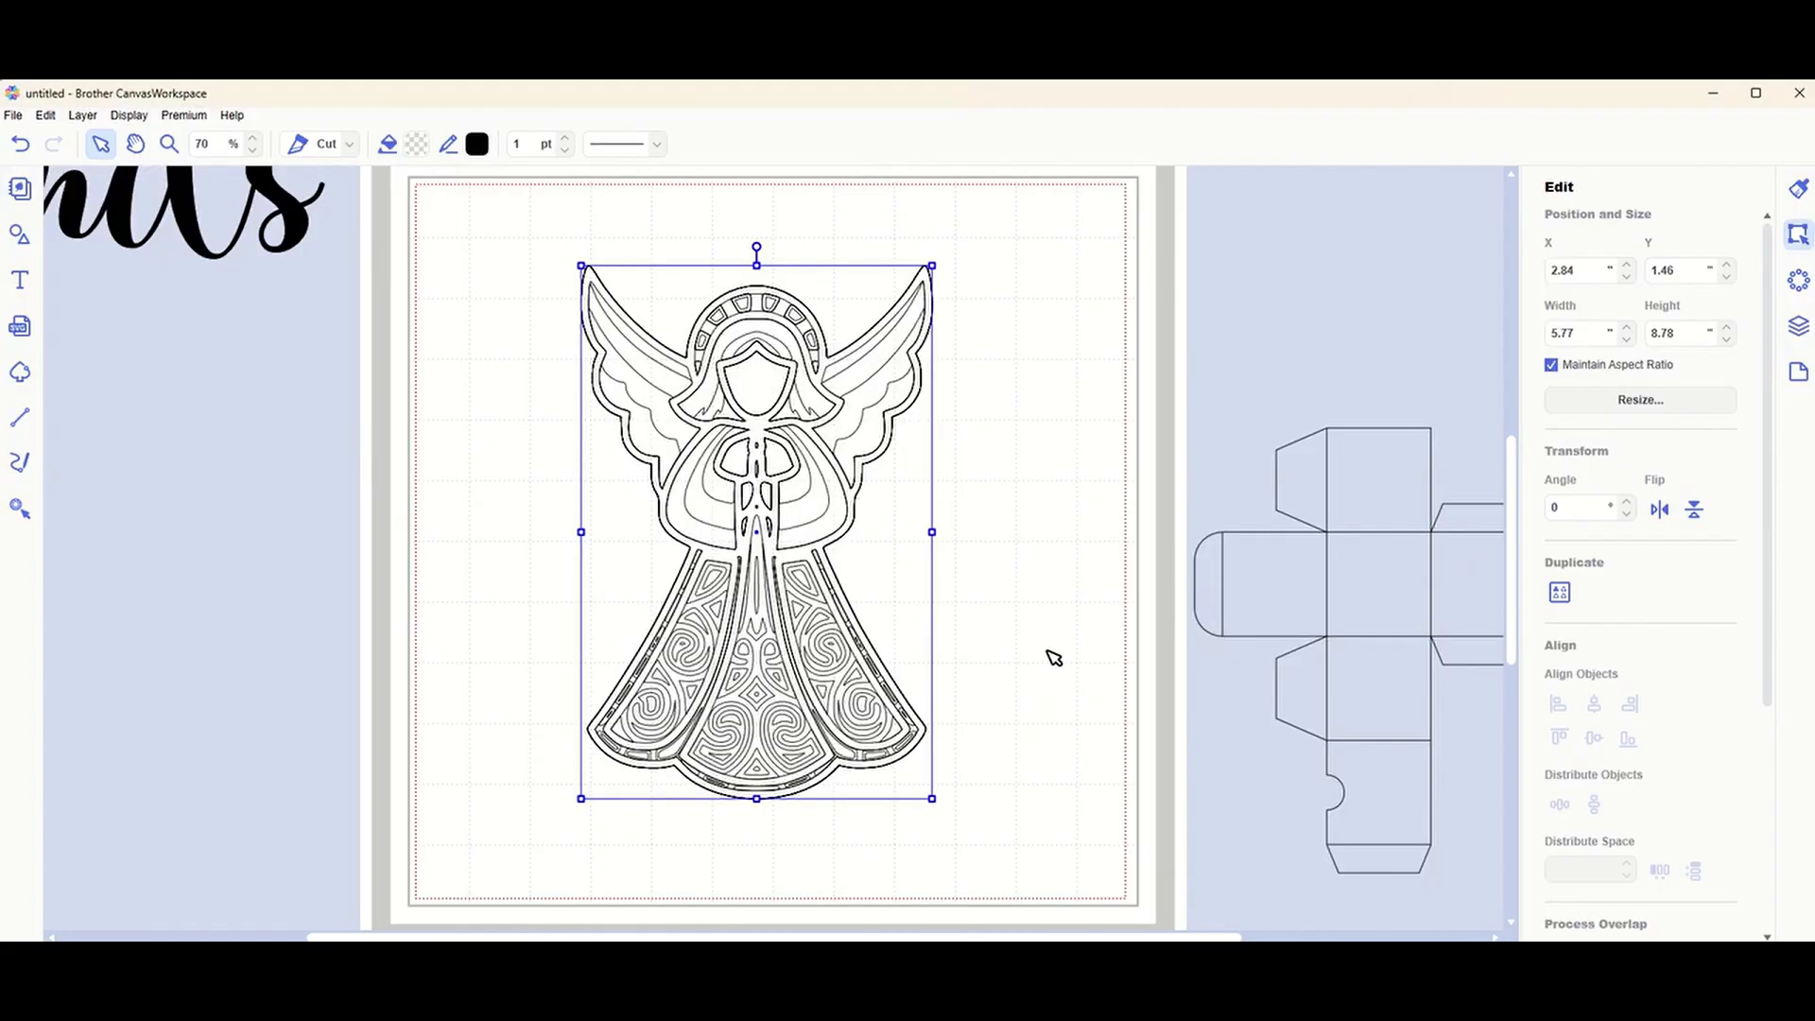
pyautogui.click(1055, 658)
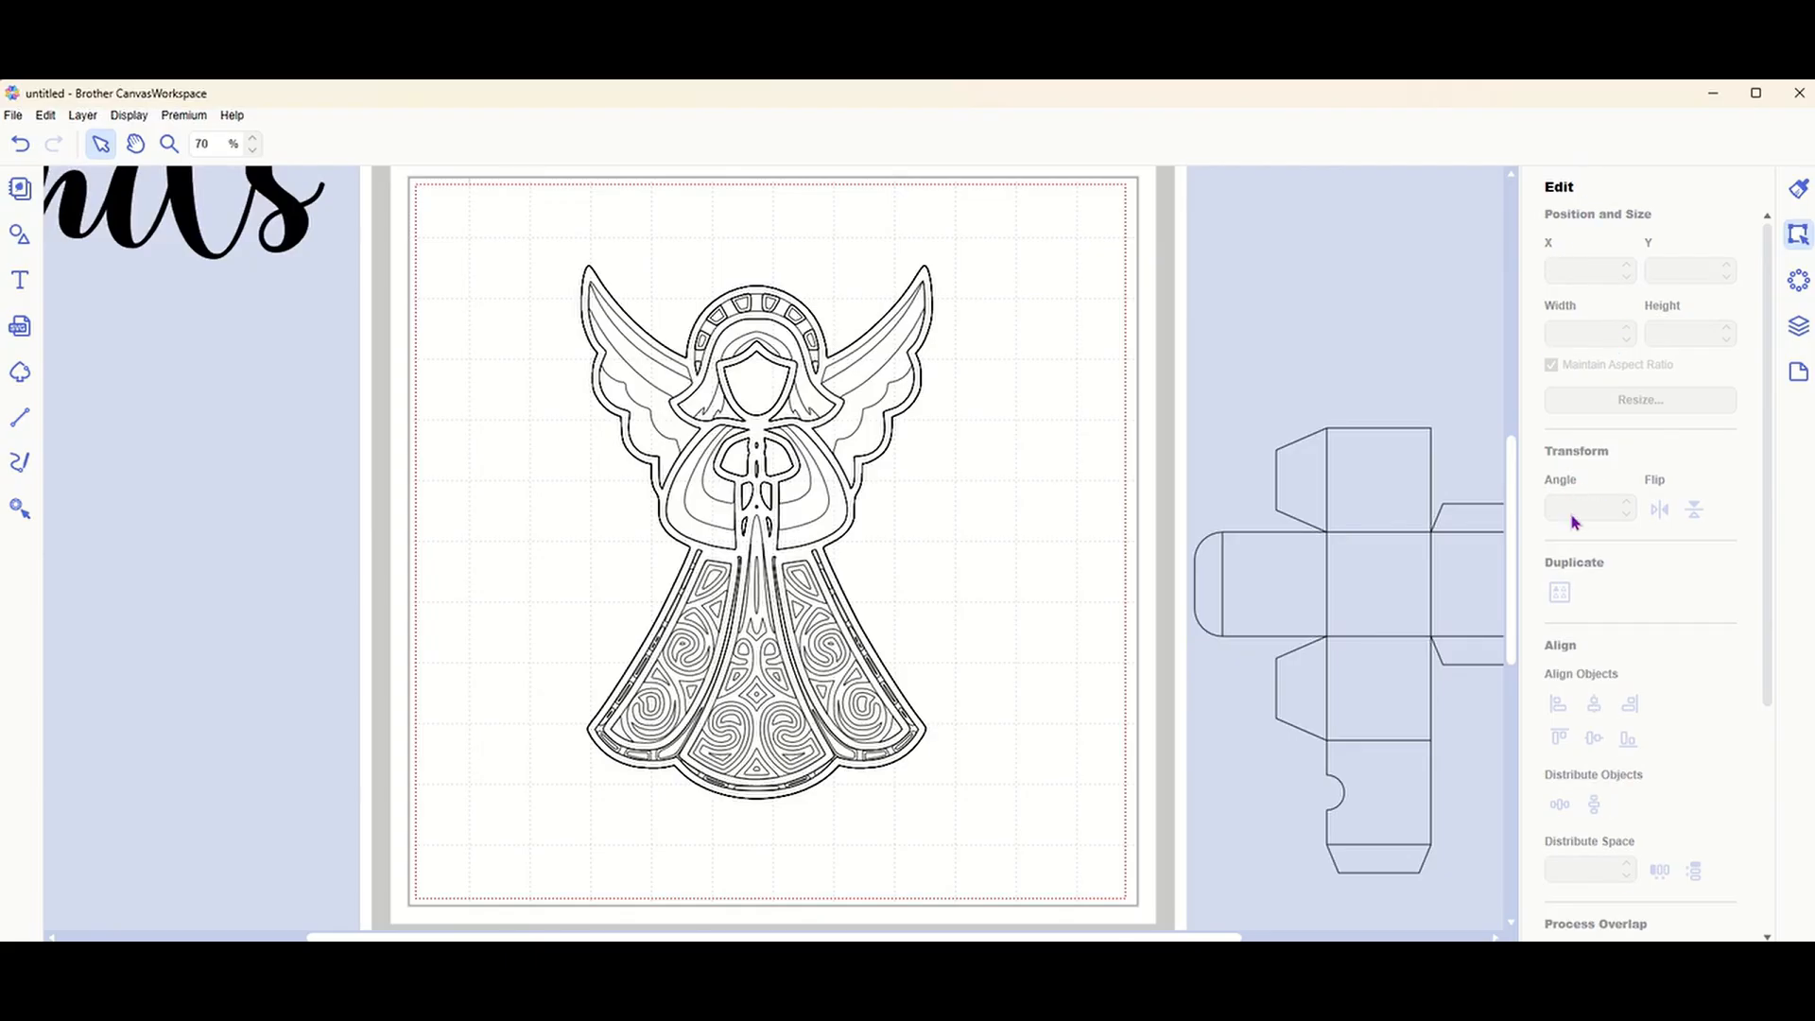
# Fill the topmost shape layer of the angel group with light pink #F8BFDF.
pyautogui.click(1799, 331)
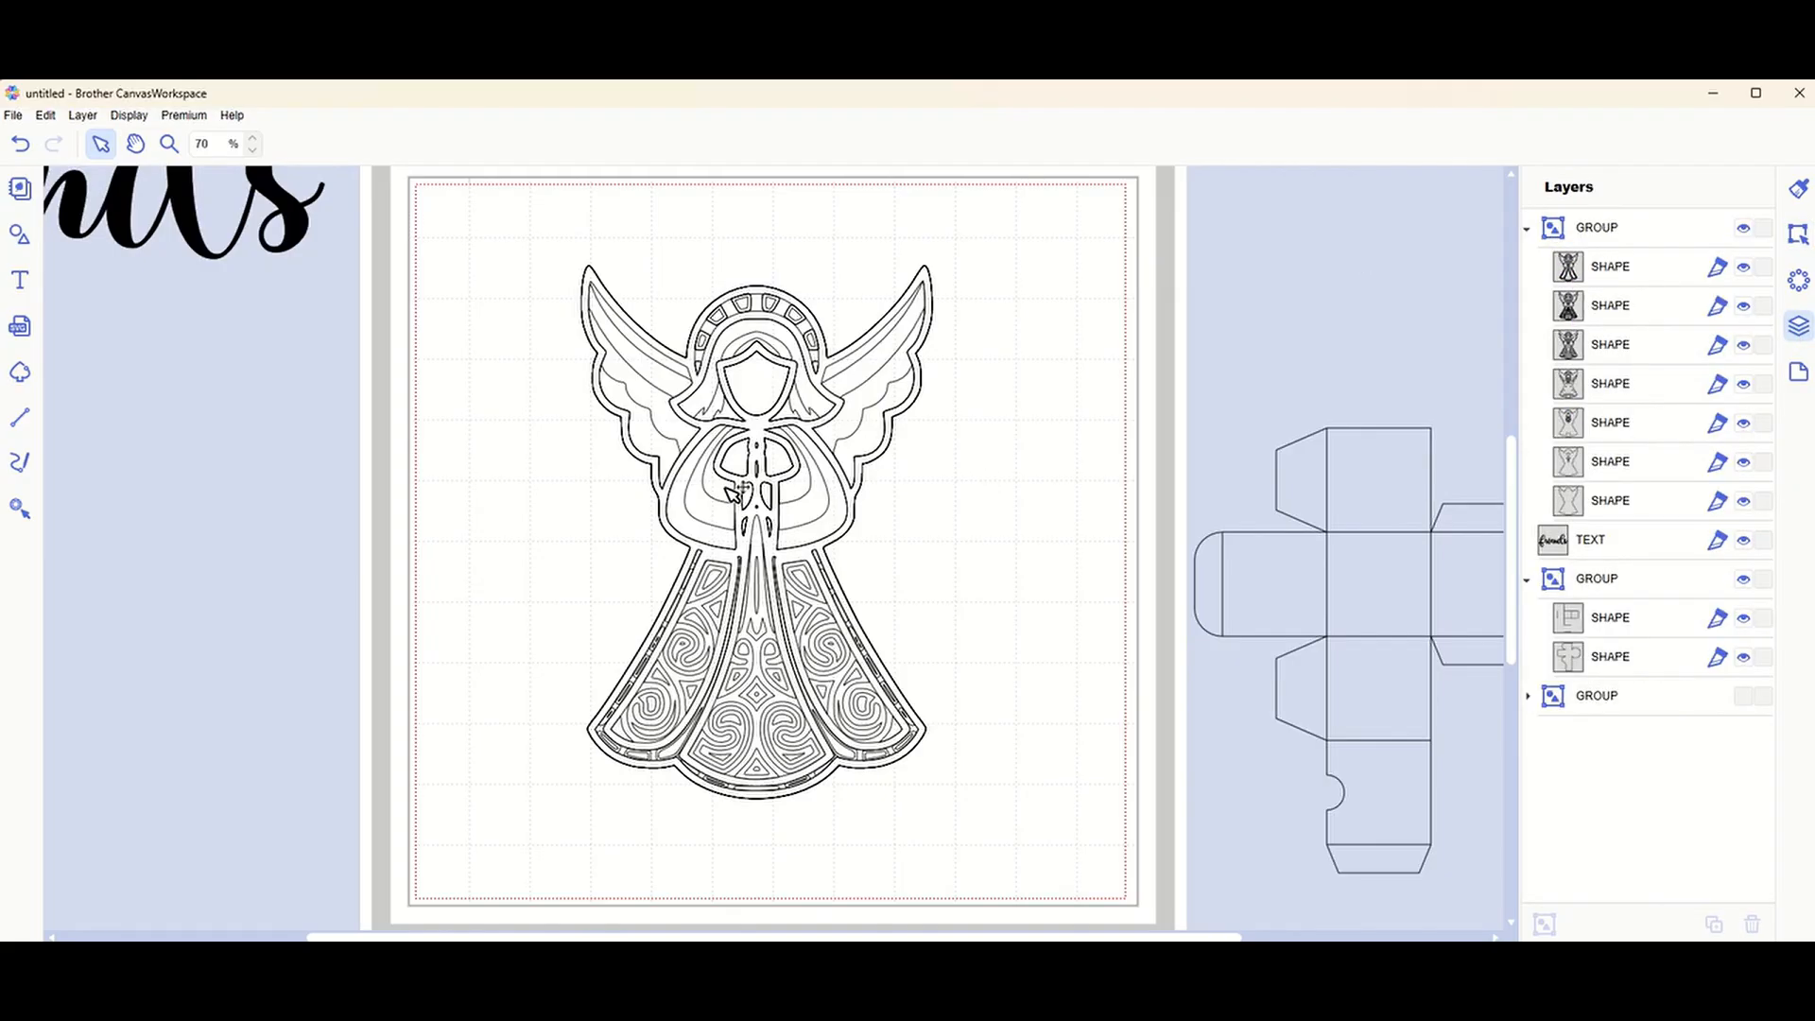
pyautogui.click(1597, 228)
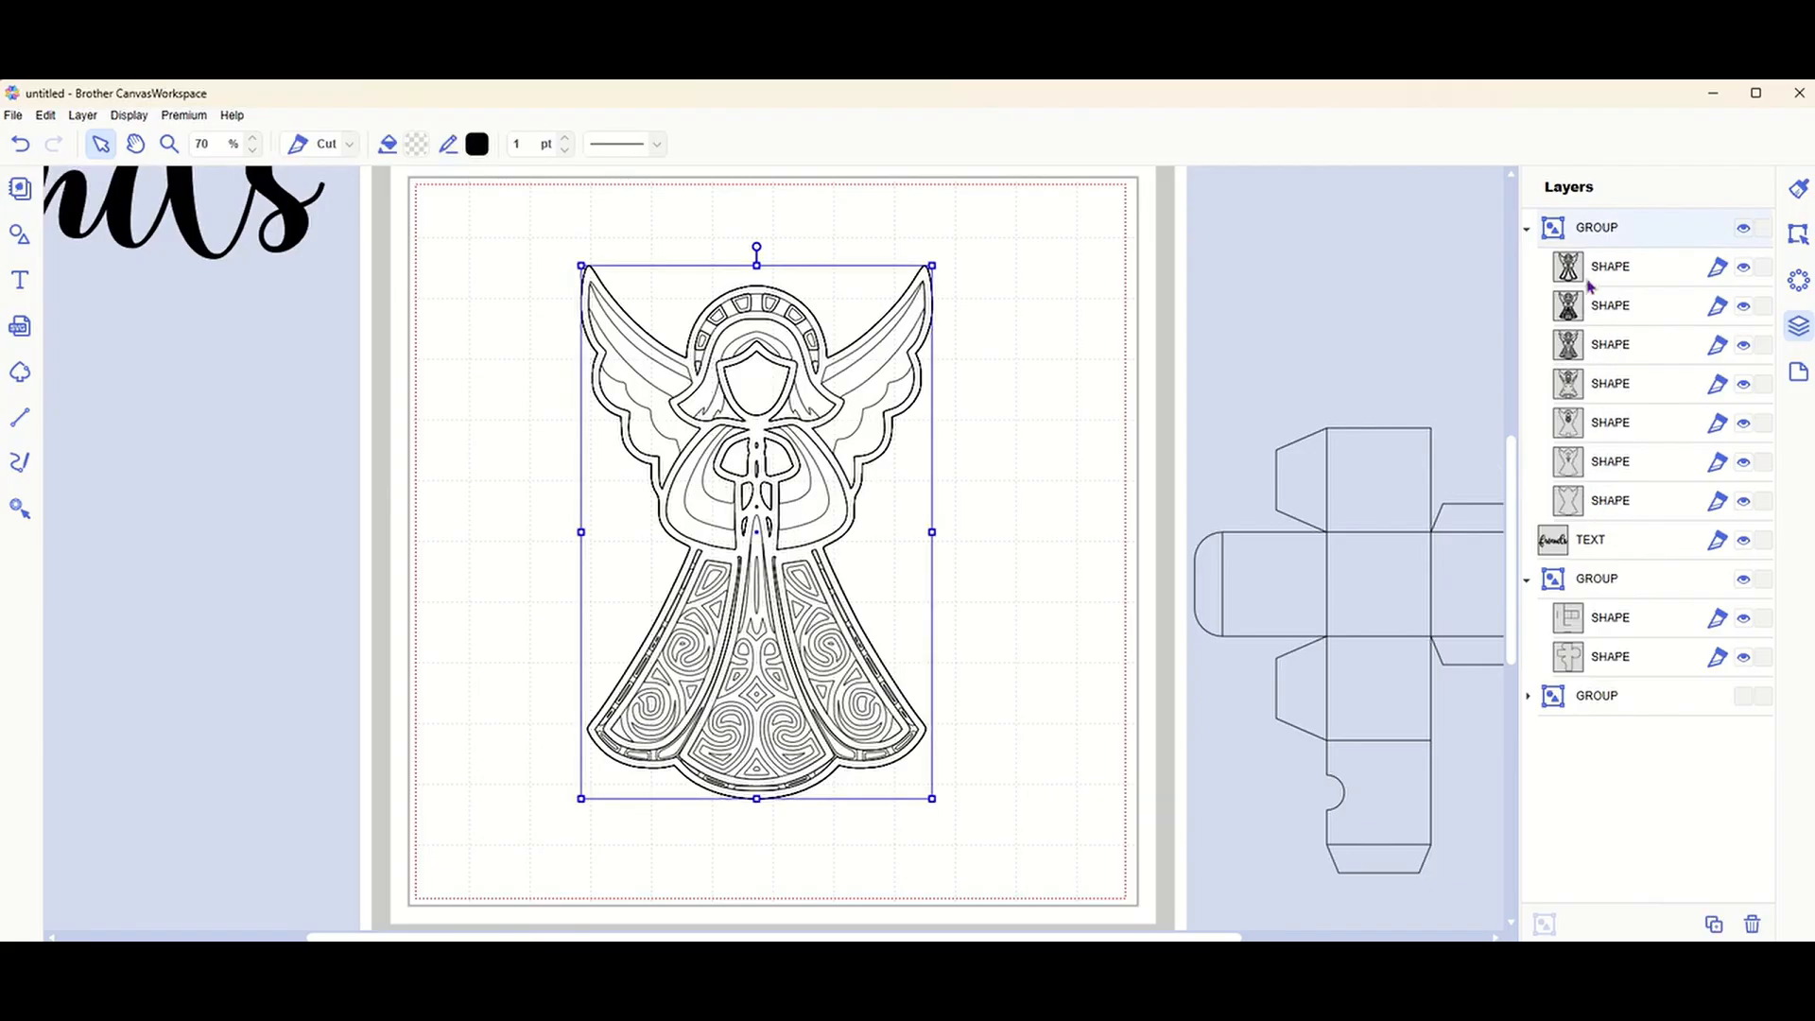
pyautogui.click(1254, 276)
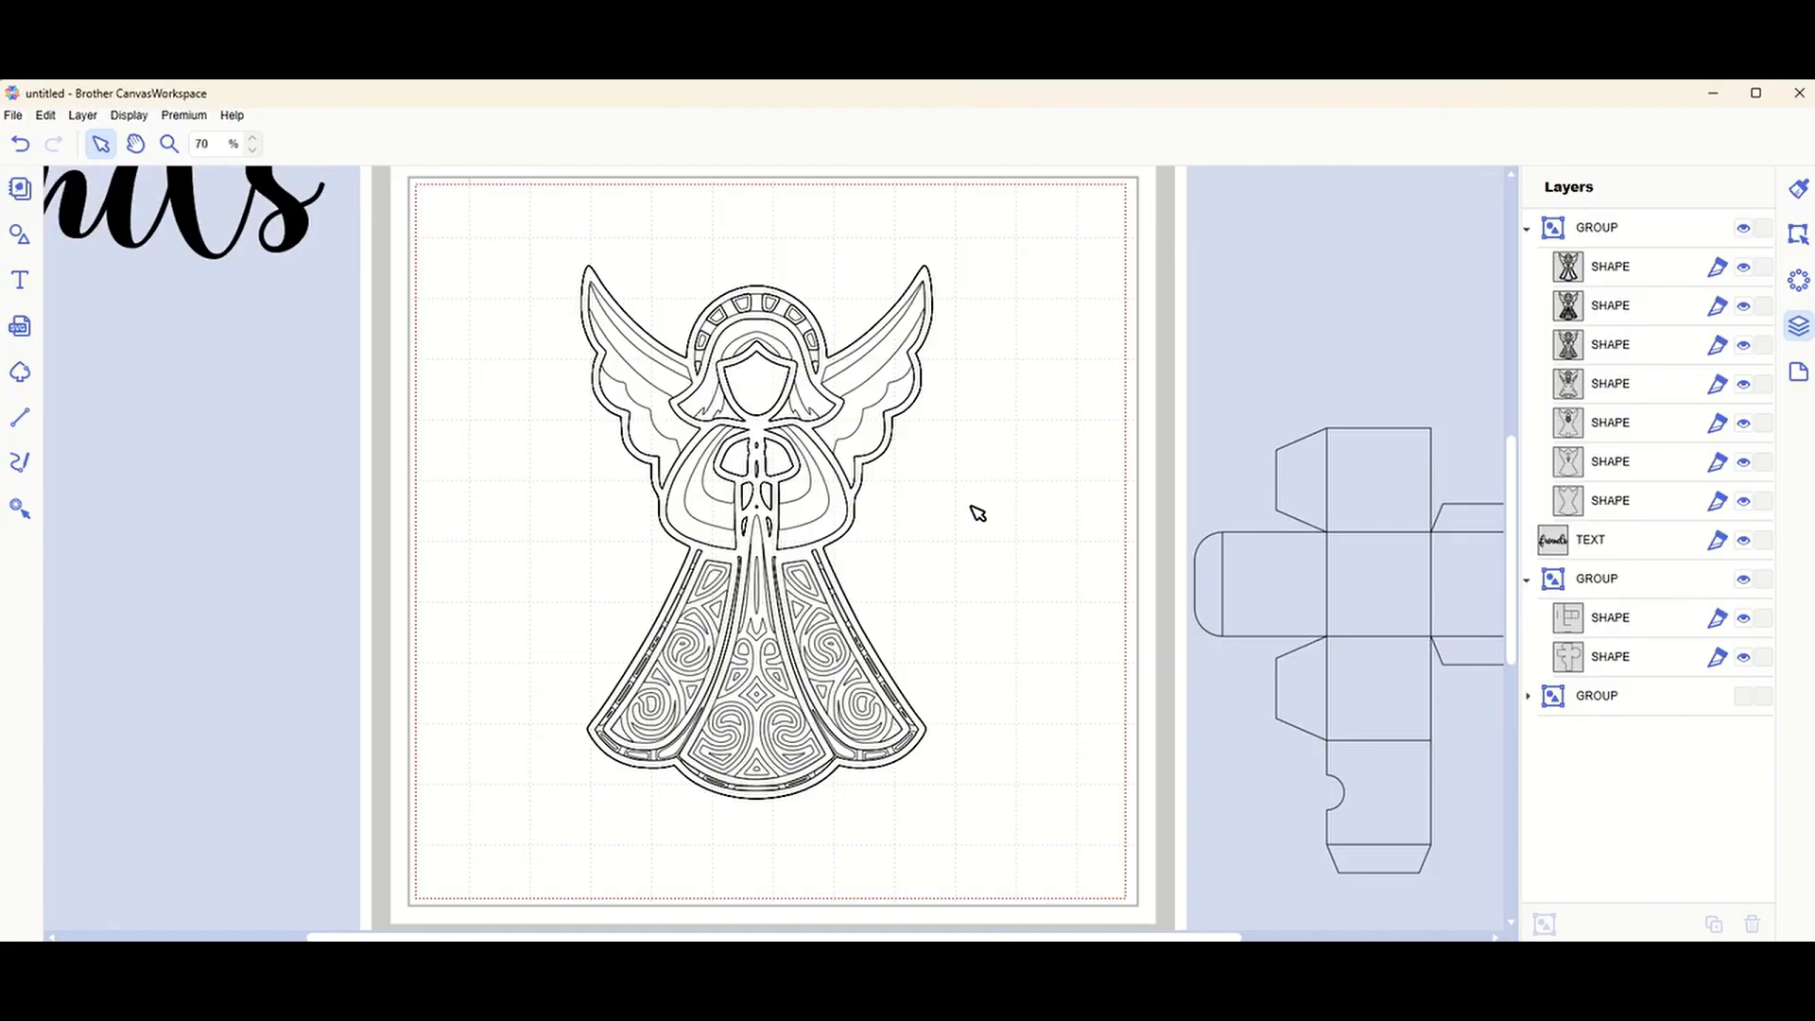
pyautogui.click(1593, 271)
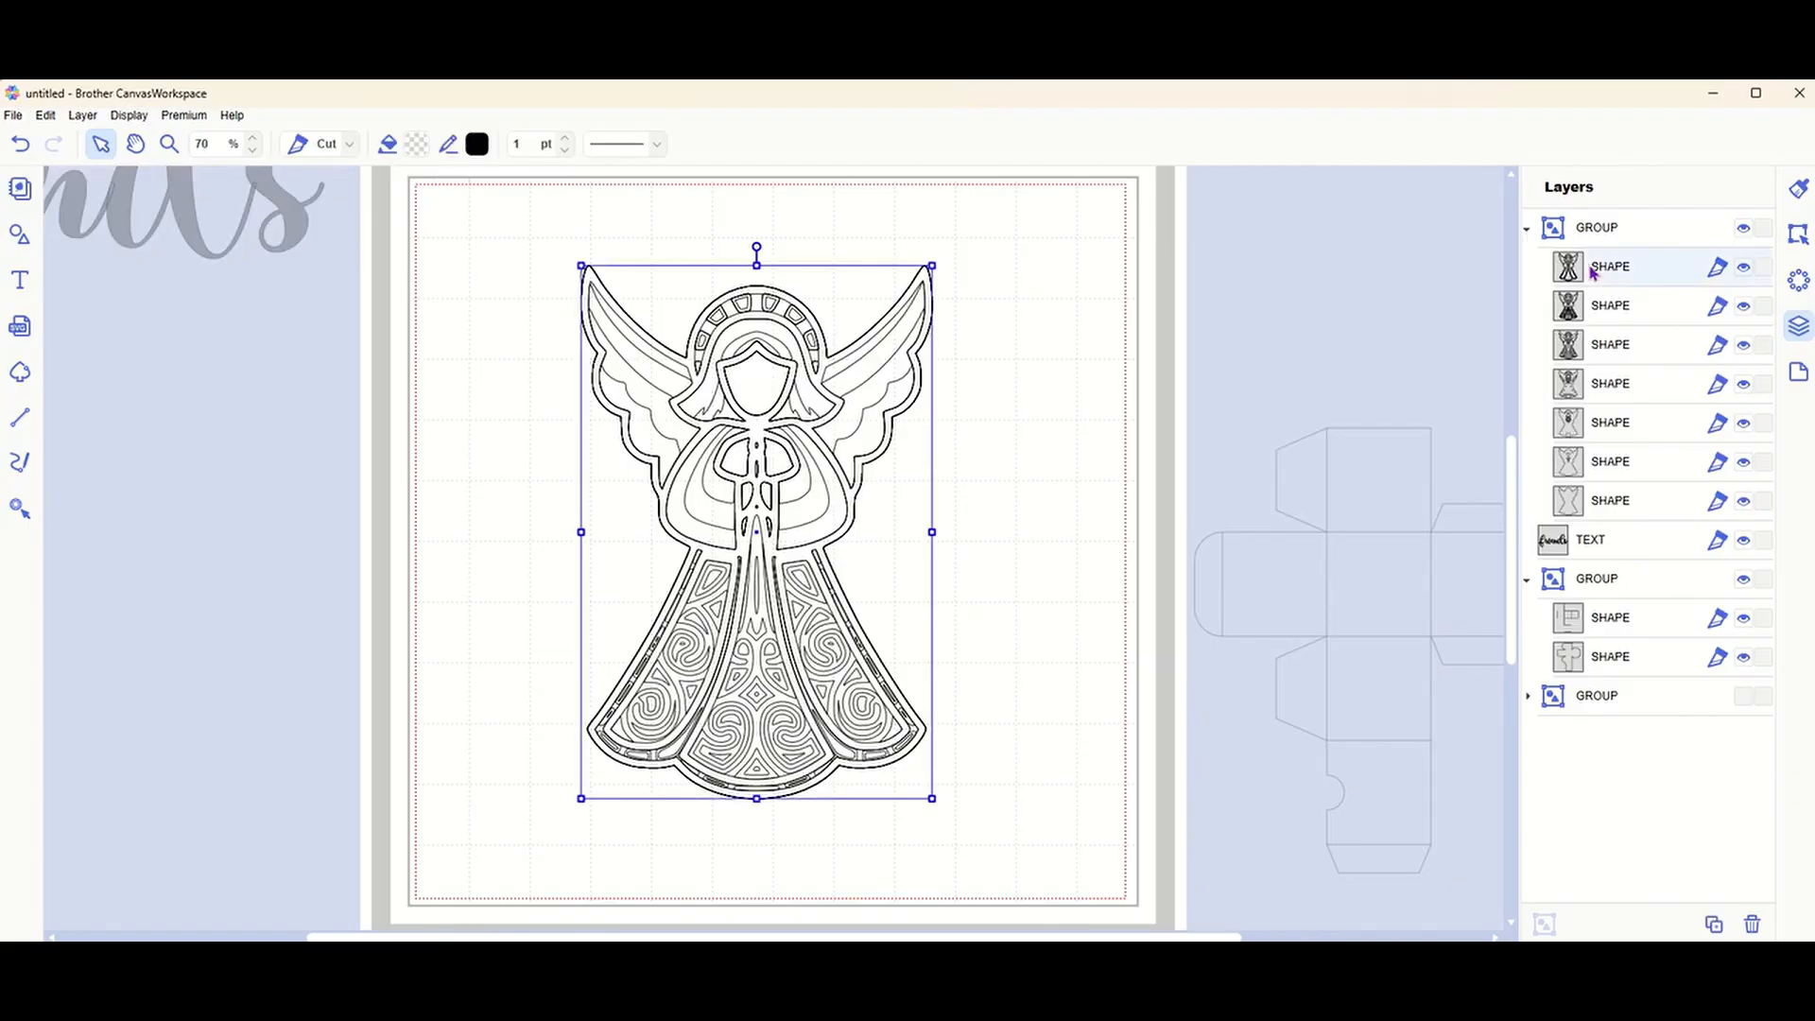
pyautogui.click(417, 144)
pyautogui.click(697, 411)
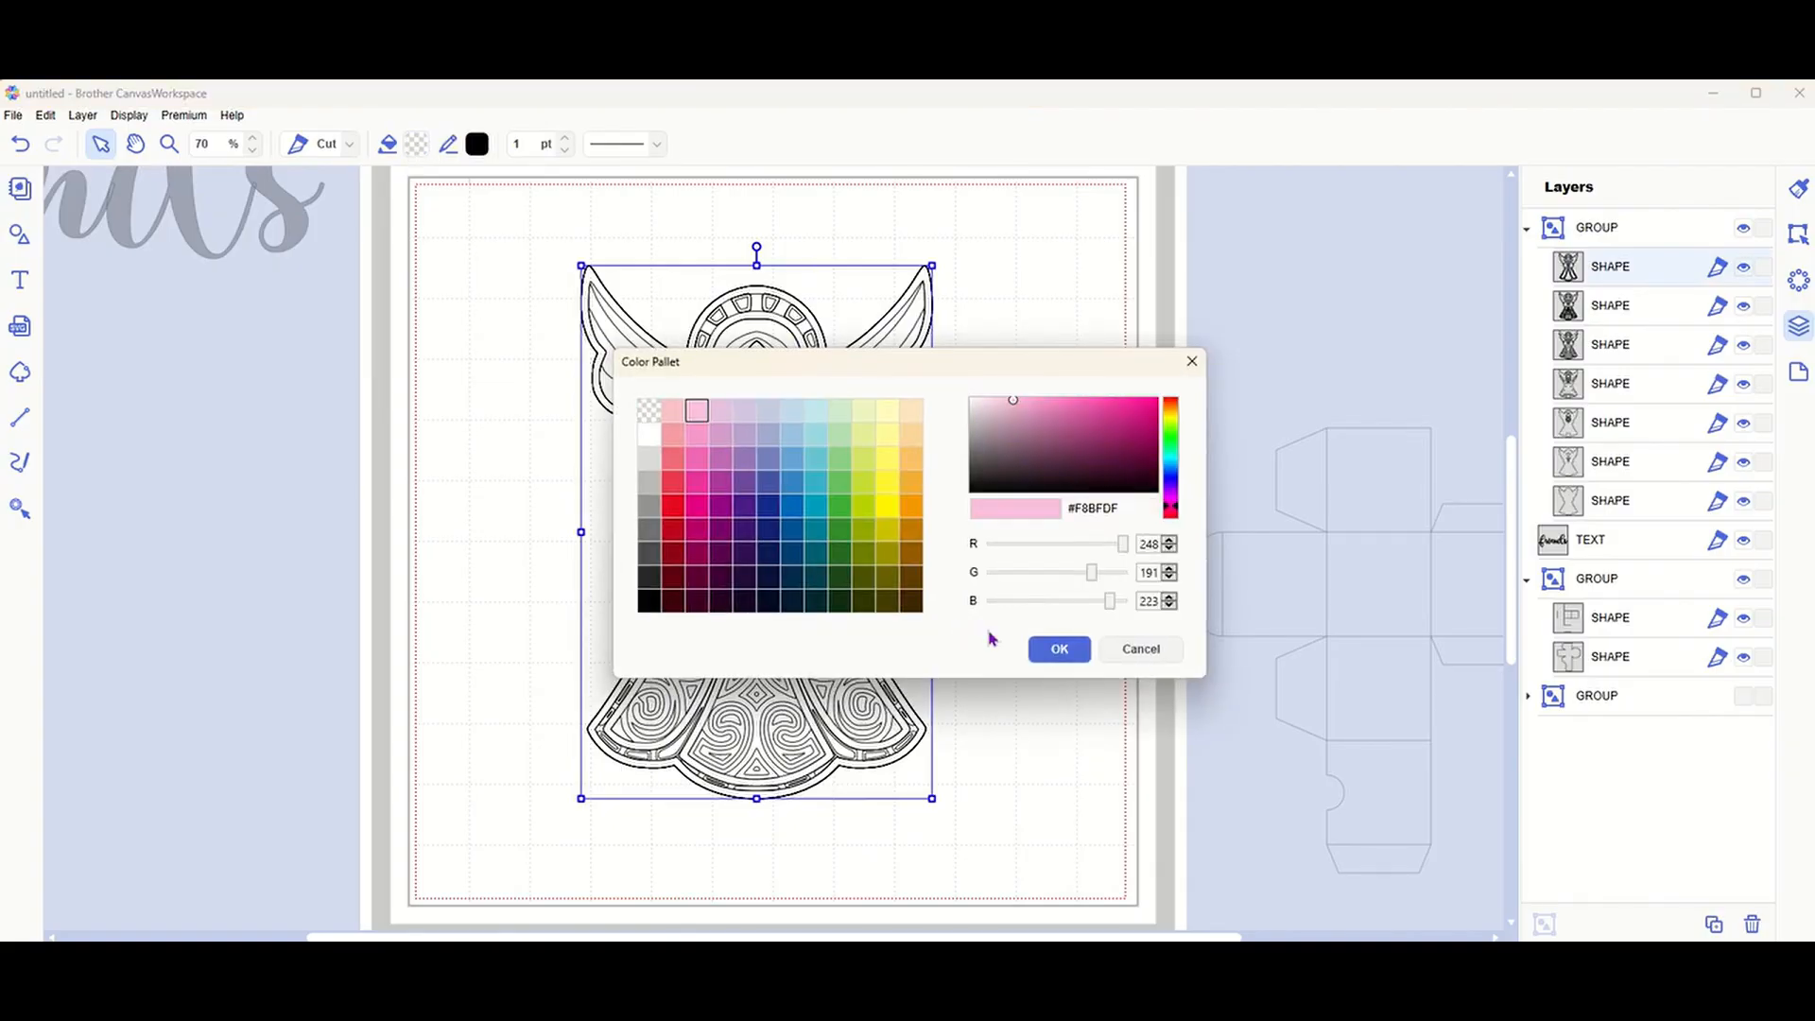
pyautogui.click(1062, 652)
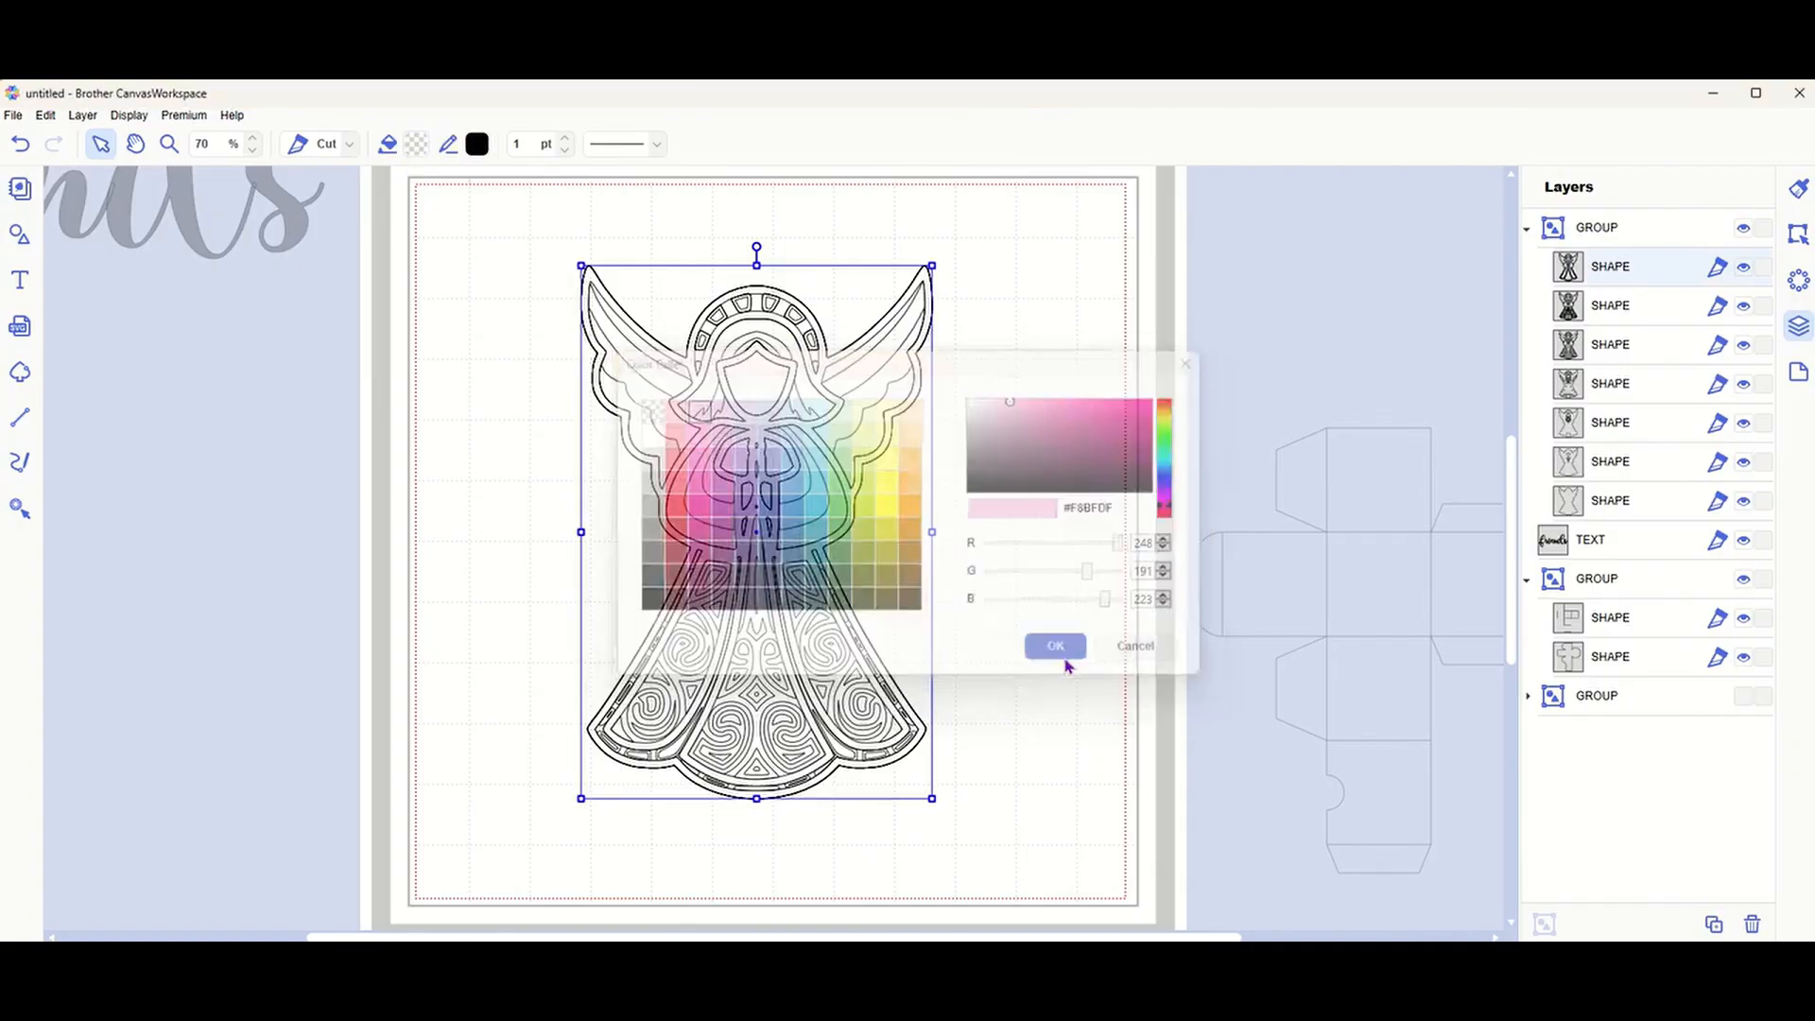
# Fill the second shape layer of the angel group with light blue #C4CAE2 and deselect it.
pyautogui.click(1600, 309)
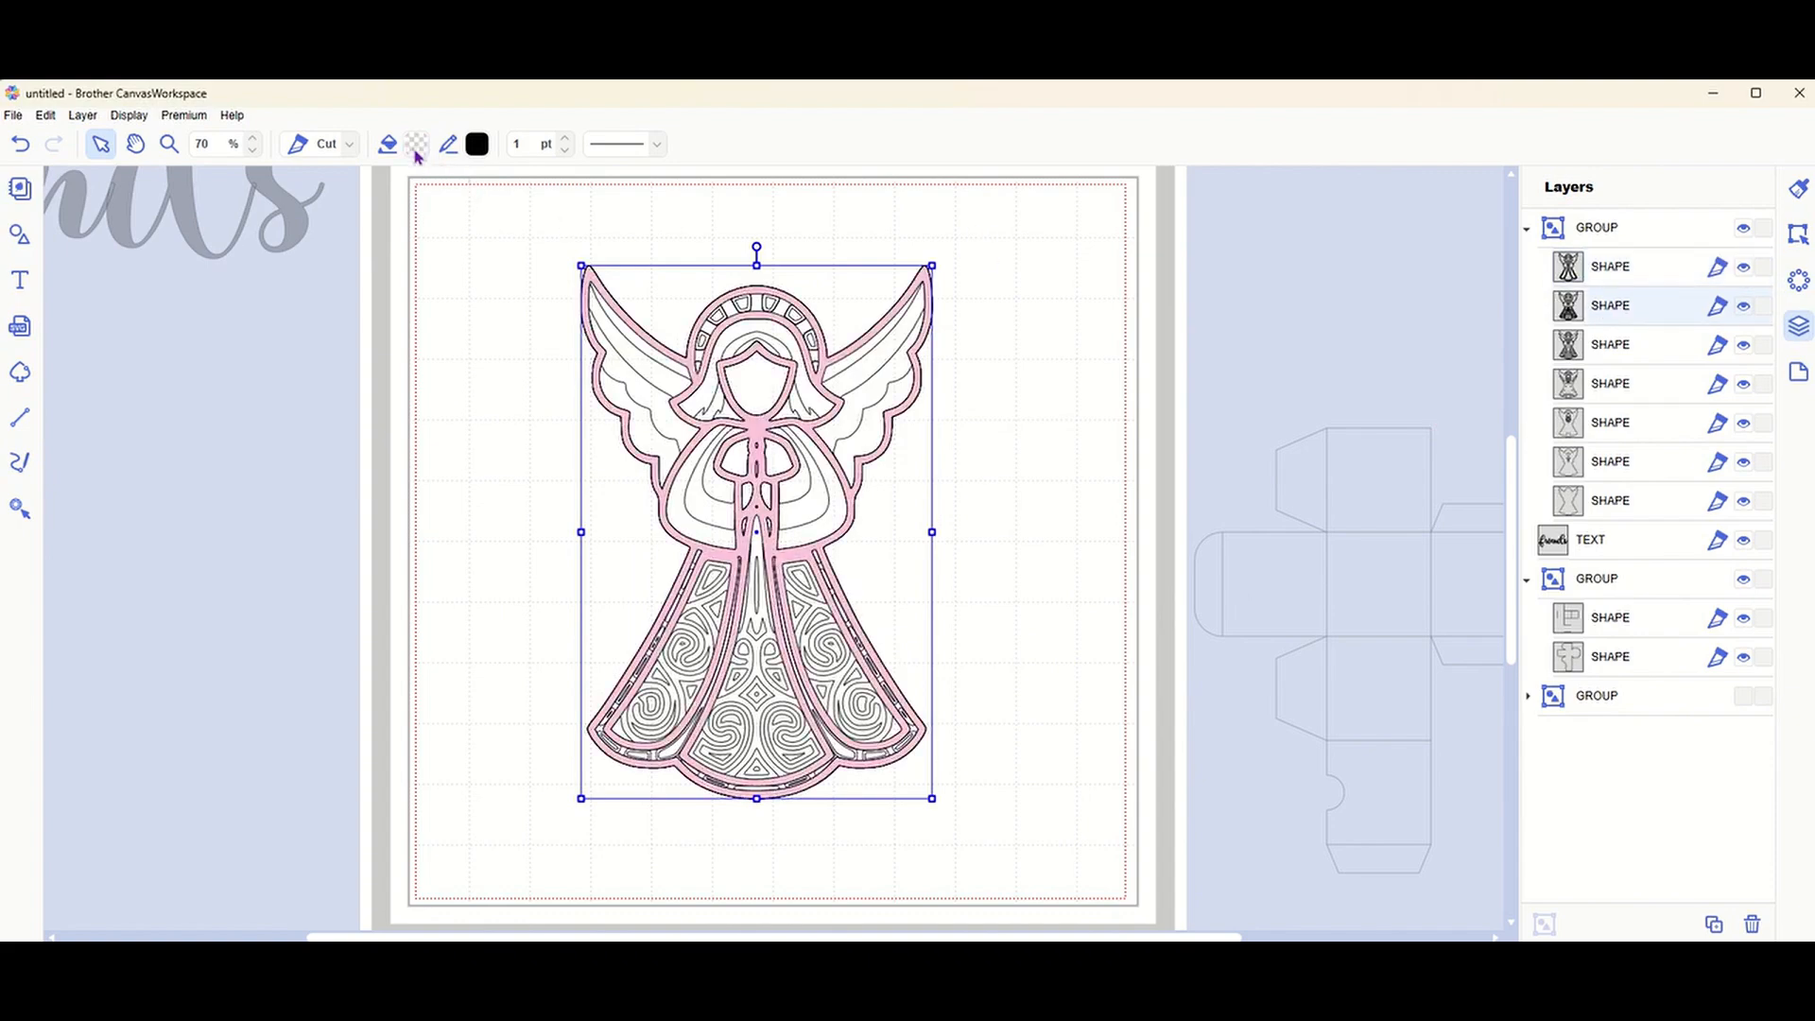
pyautogui.click(416, 144)
pyautogui.click(768, 410)
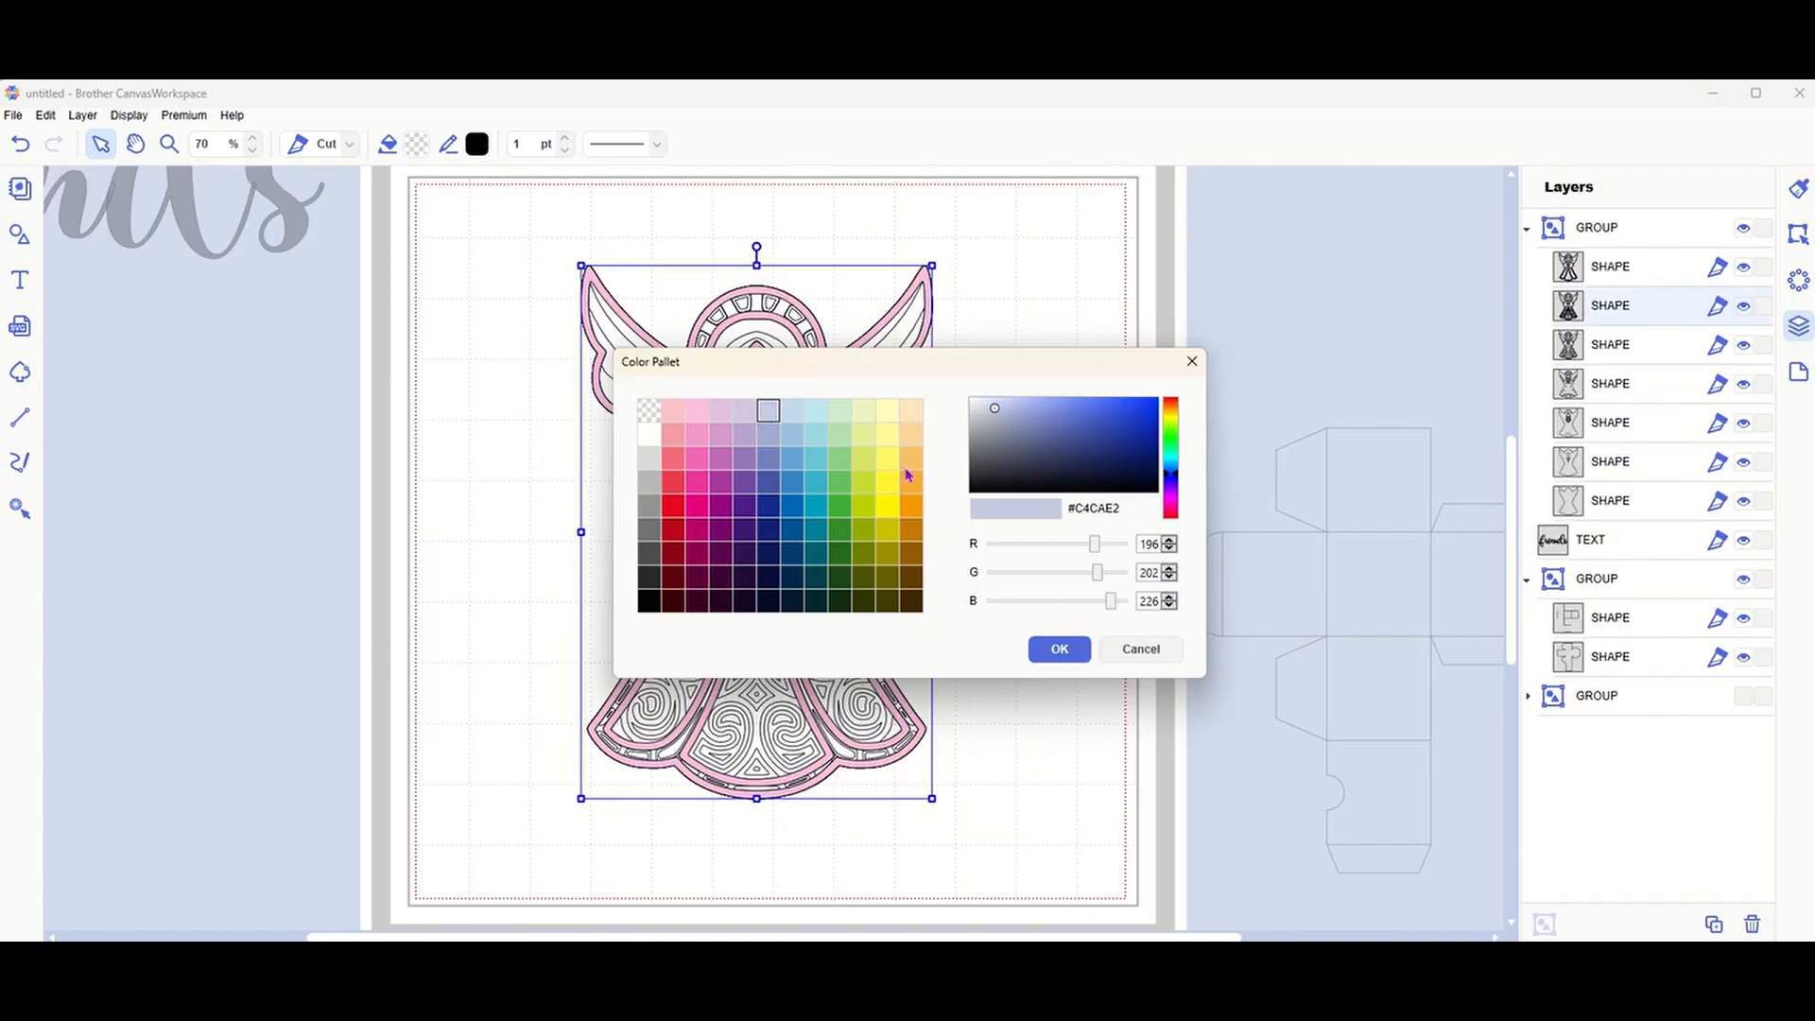
pyautogui.click(1049, 652)
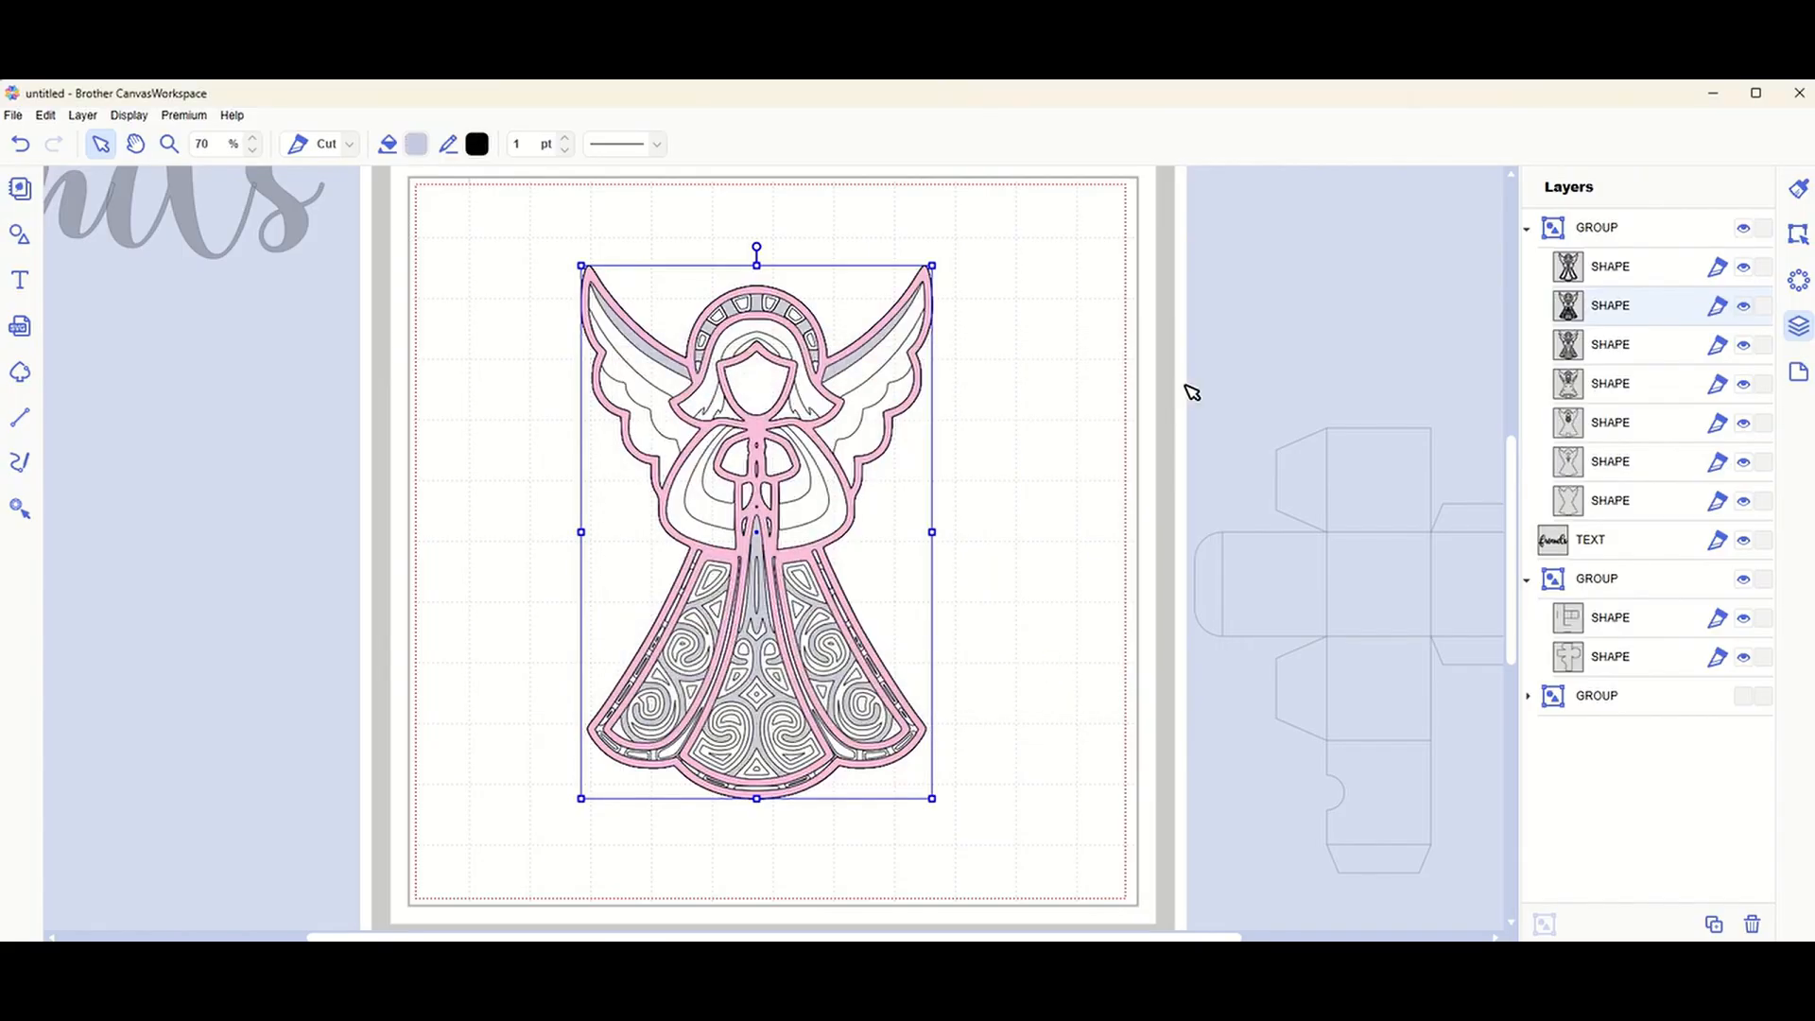
pyautogui.click(1181, 258)
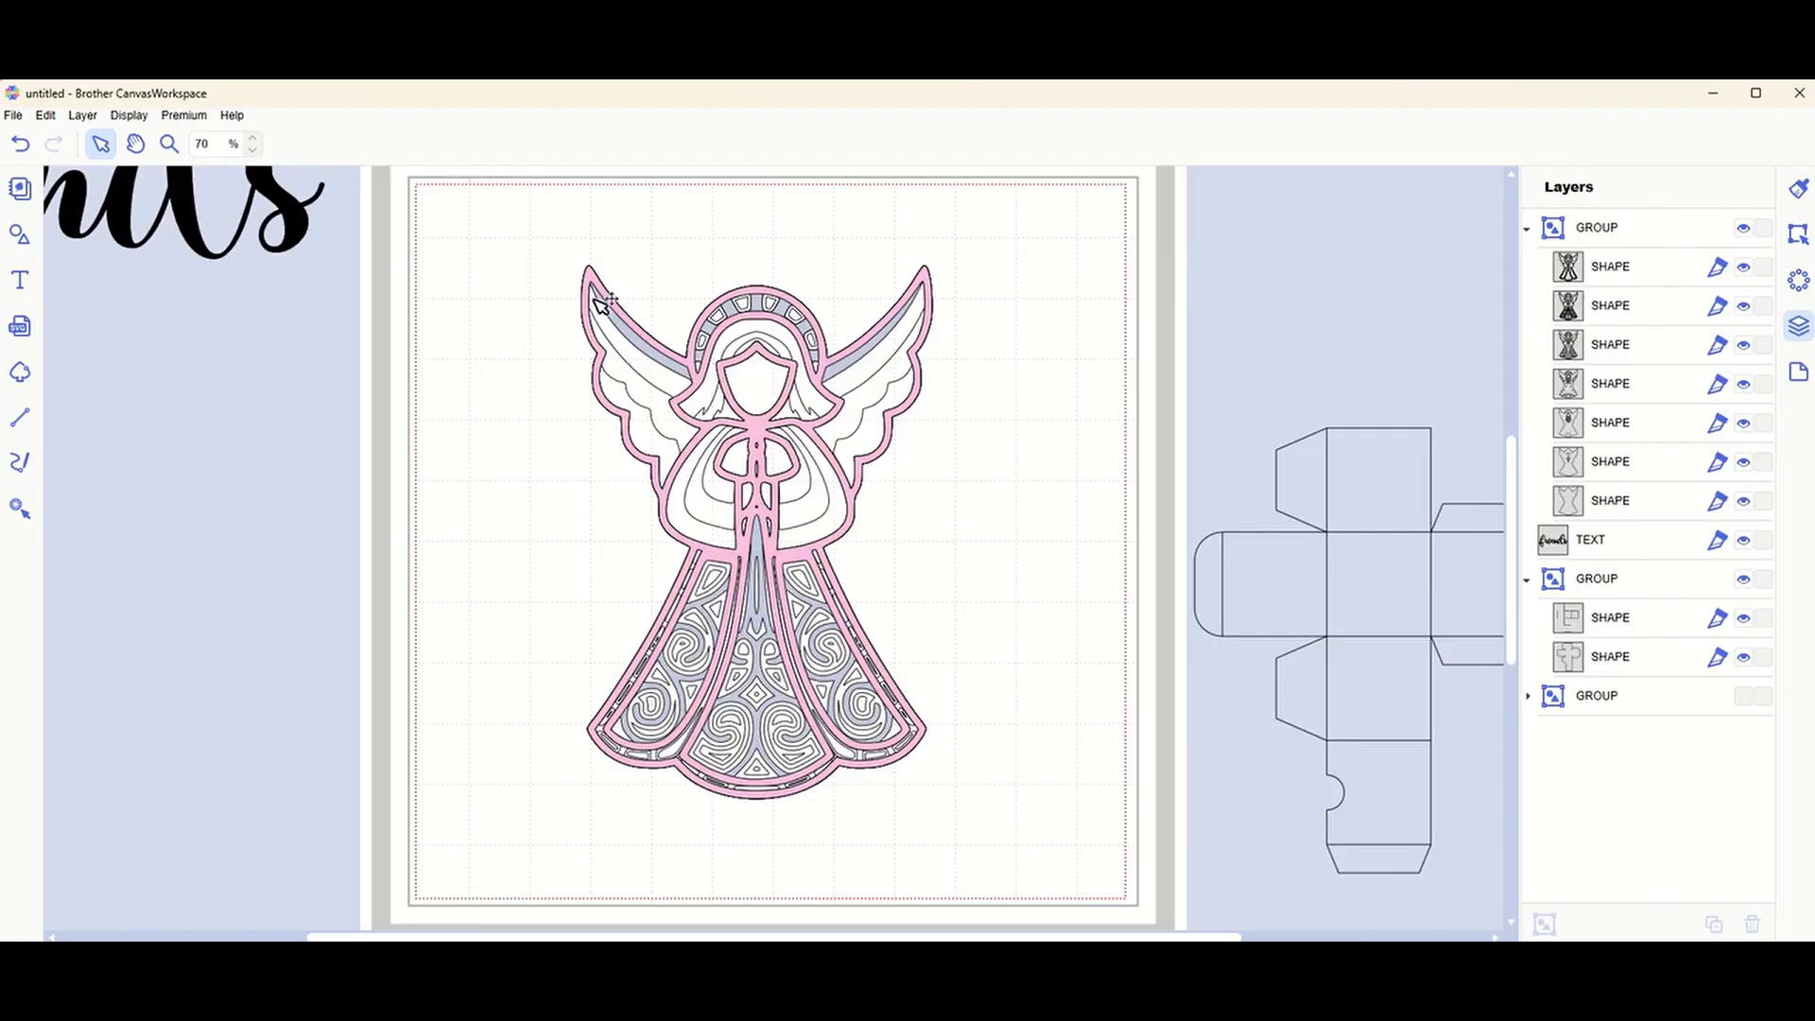
# Shrink the angel to about half its size, set it left of the mat, and move the "friends" text onto the mat.
pyautogui.moveTo(546, 246); pyautogui.dragTo(765, 644)
pyautogui.moveTo(607, 435); pyautogui.dragTo(99, 529)
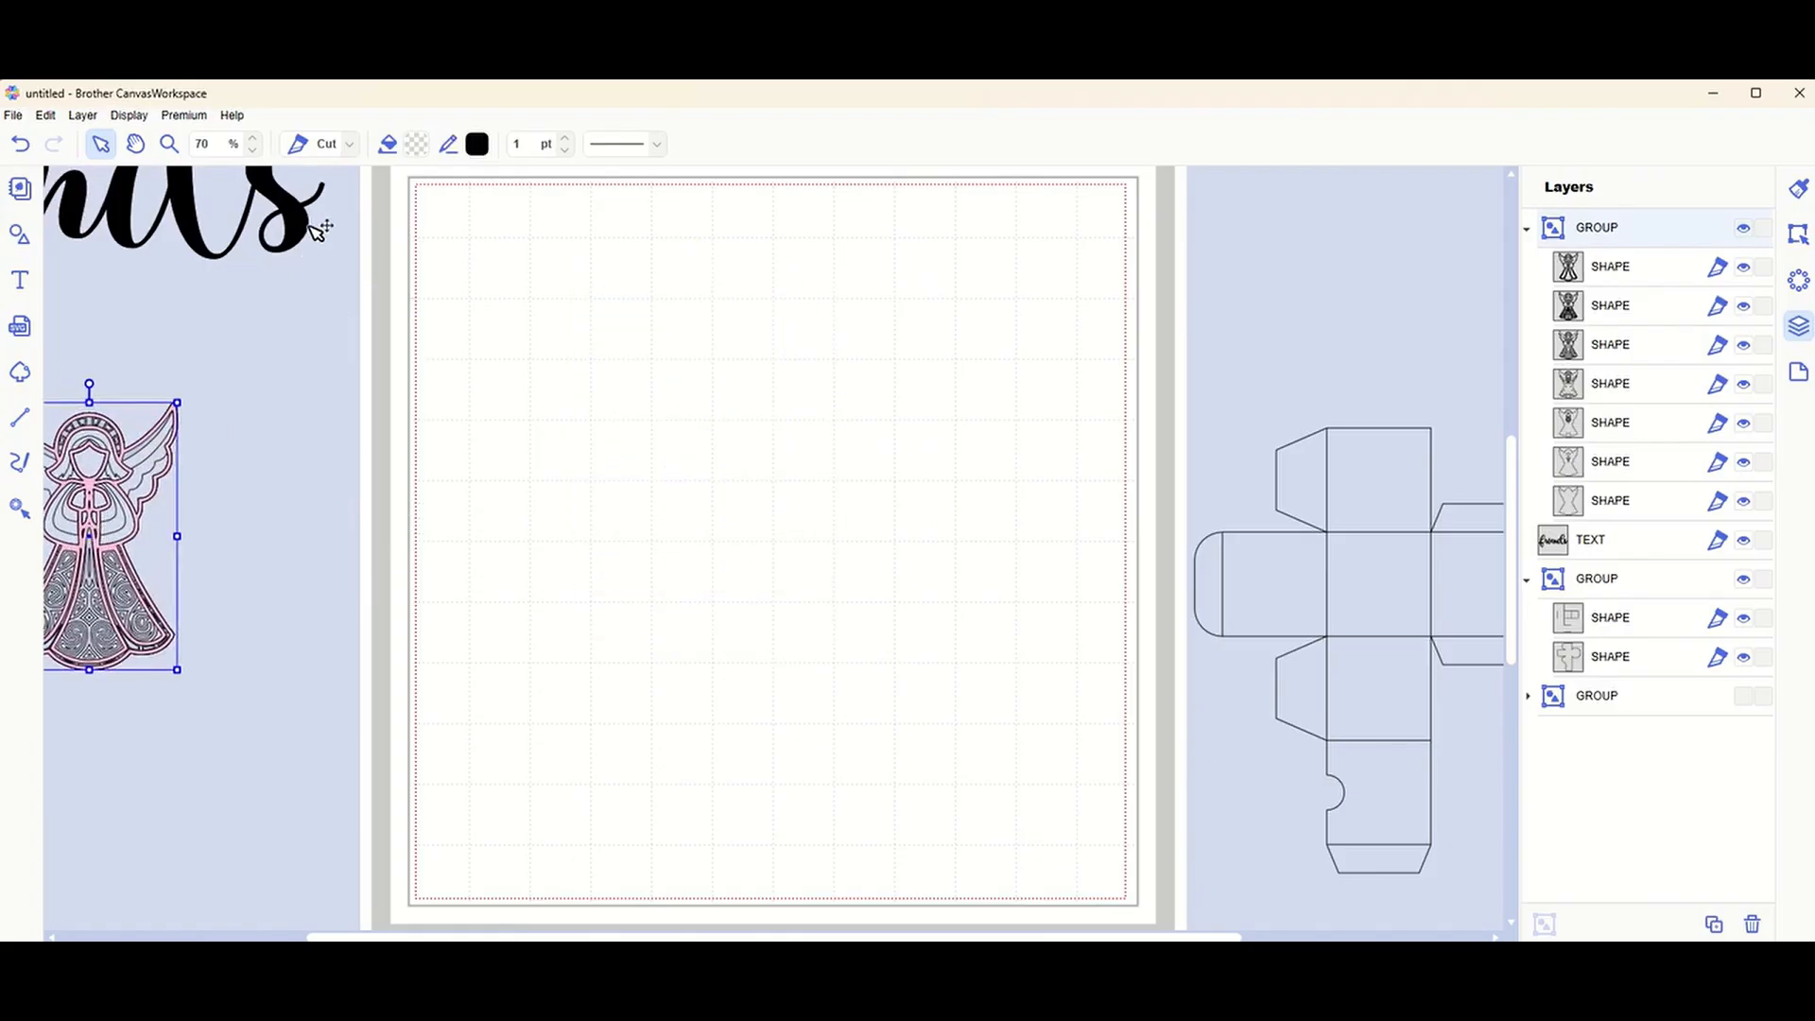
pyautogui.moveTo(319, 219); pyautogui.dragTo(1077, 452)
pyautogui.click(943, 577)
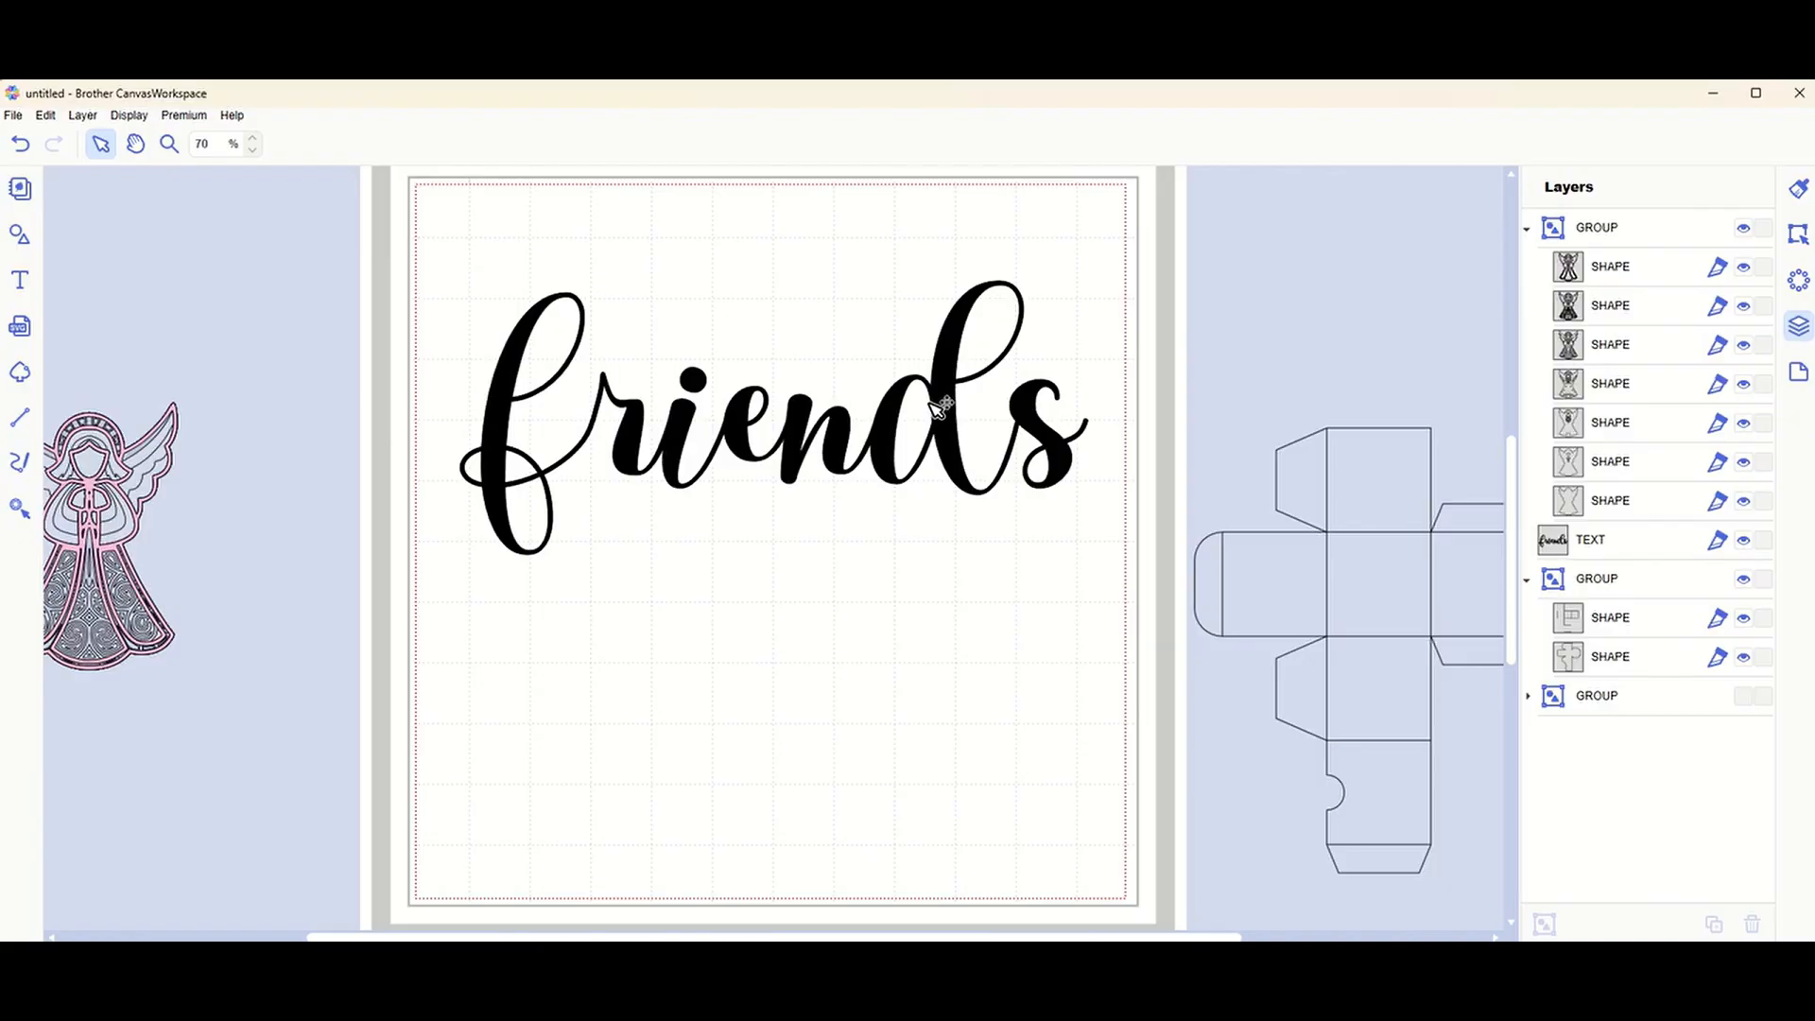
# Make the "friends" text's fill transparent and examine where its letter outlines overlap.
pyautogui.click(527, 384)
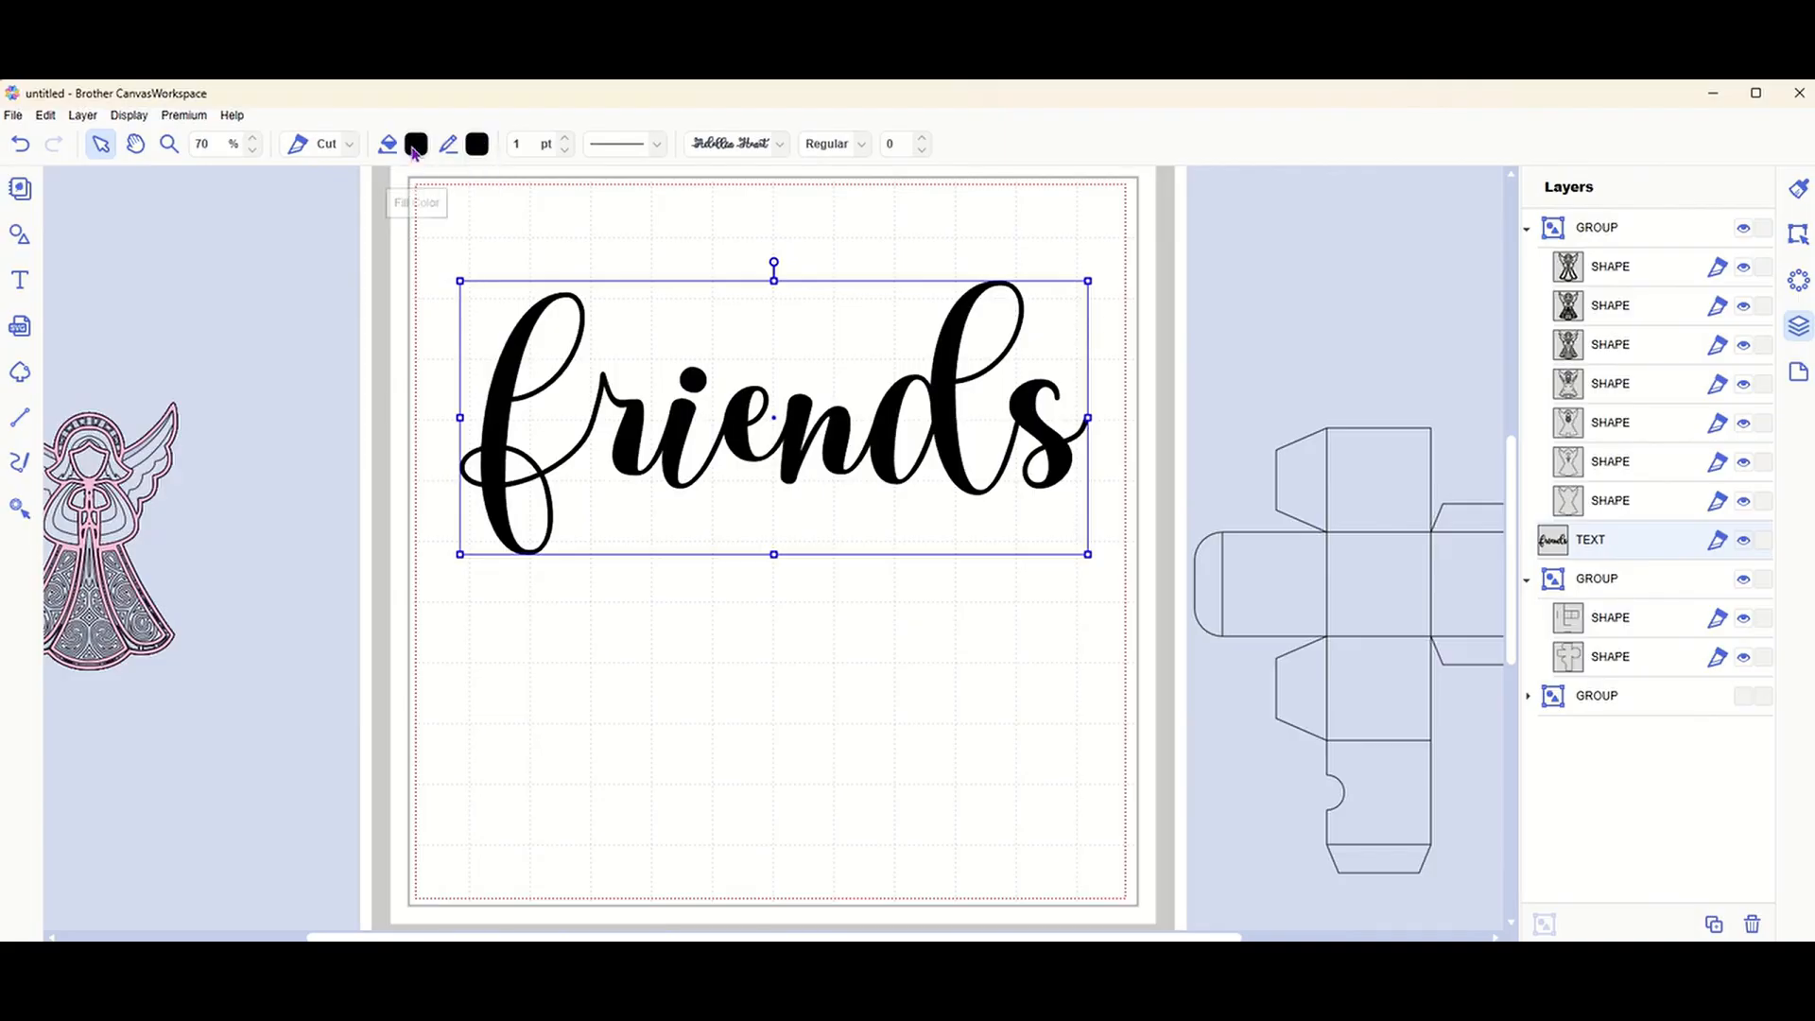
pyautogui.click(479, 144)
pyautogui.click(651, 414)
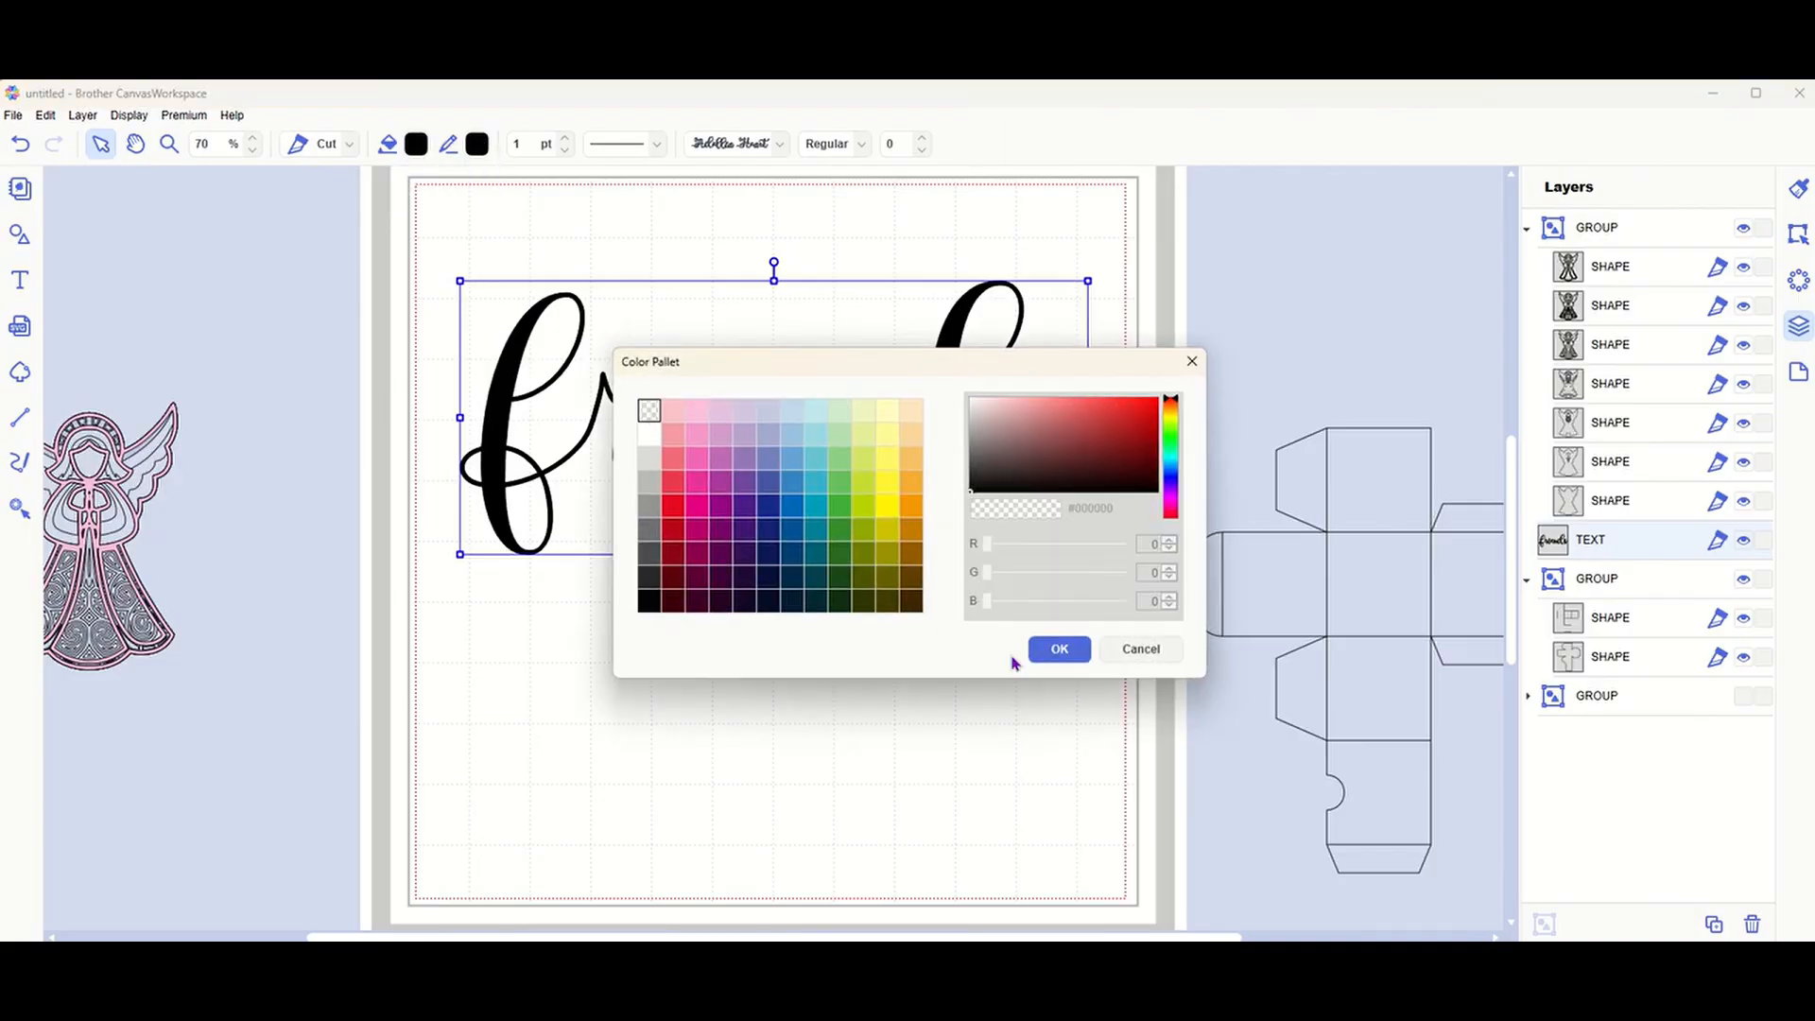
pyautogui.click(1059, 648)
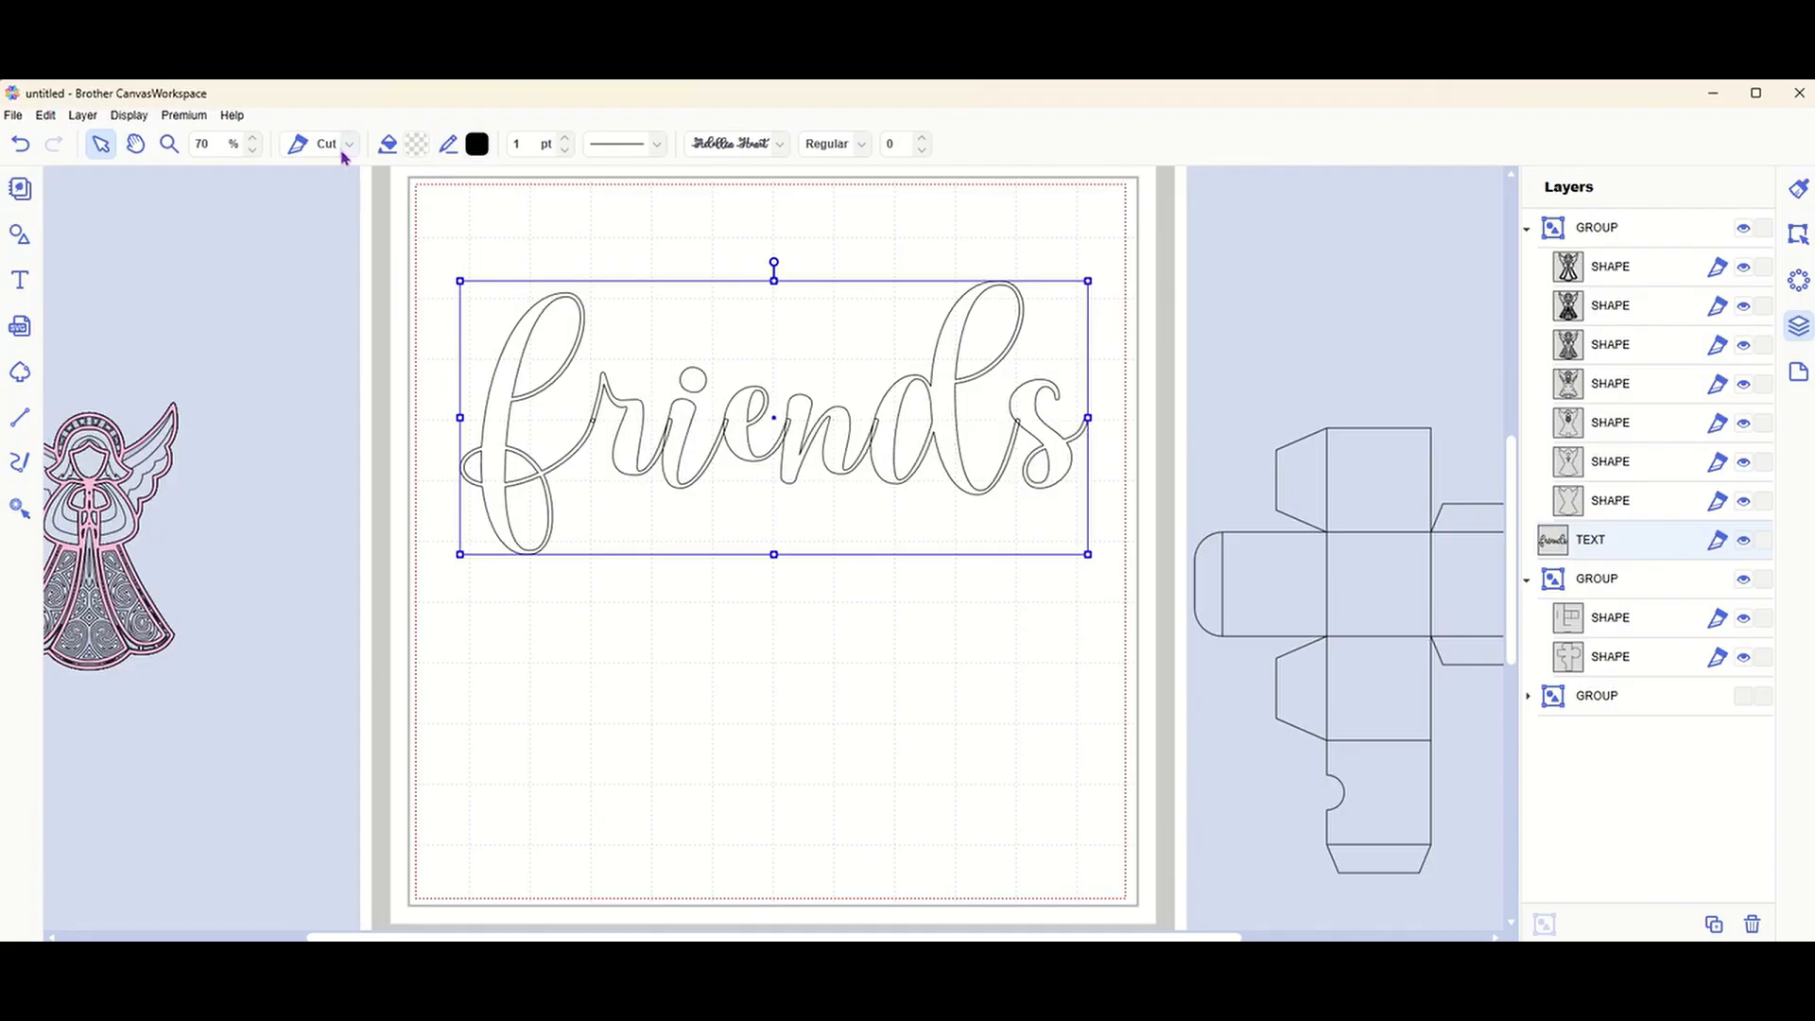
pyautogui.click(255, 138)
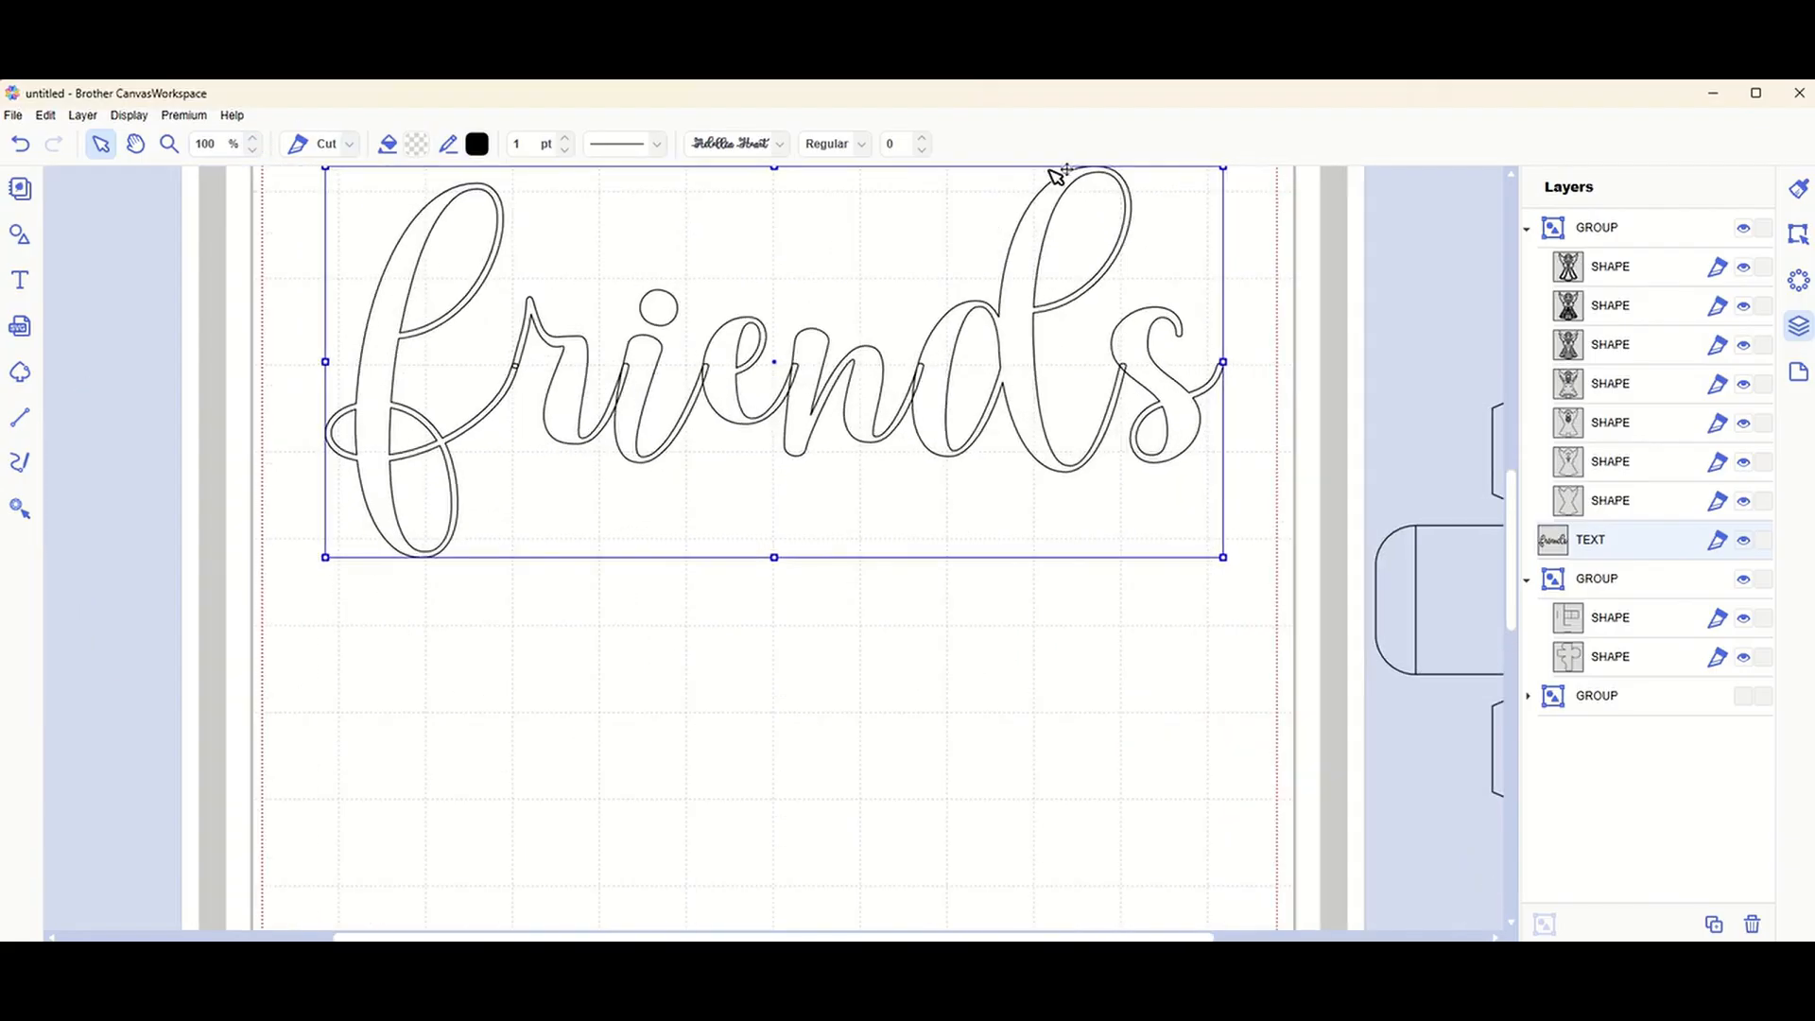
pyautogui.click(1510, 175)
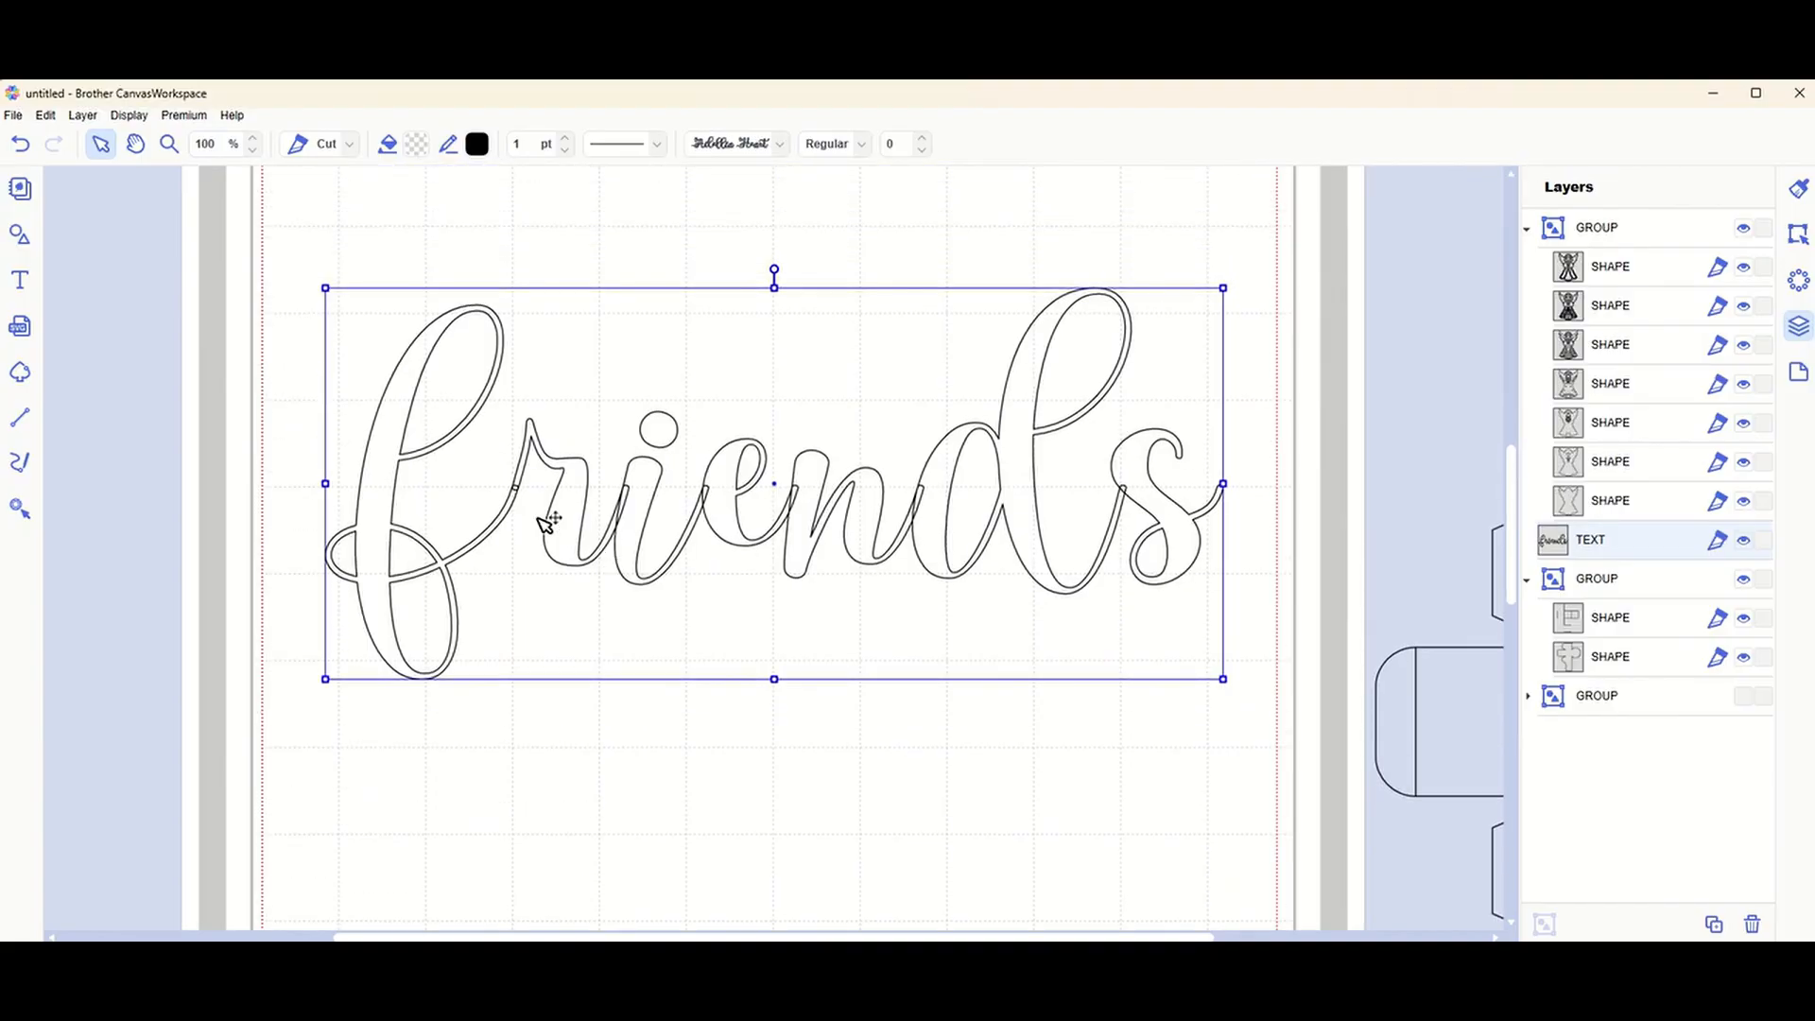
pyautogui.click(517, 817)
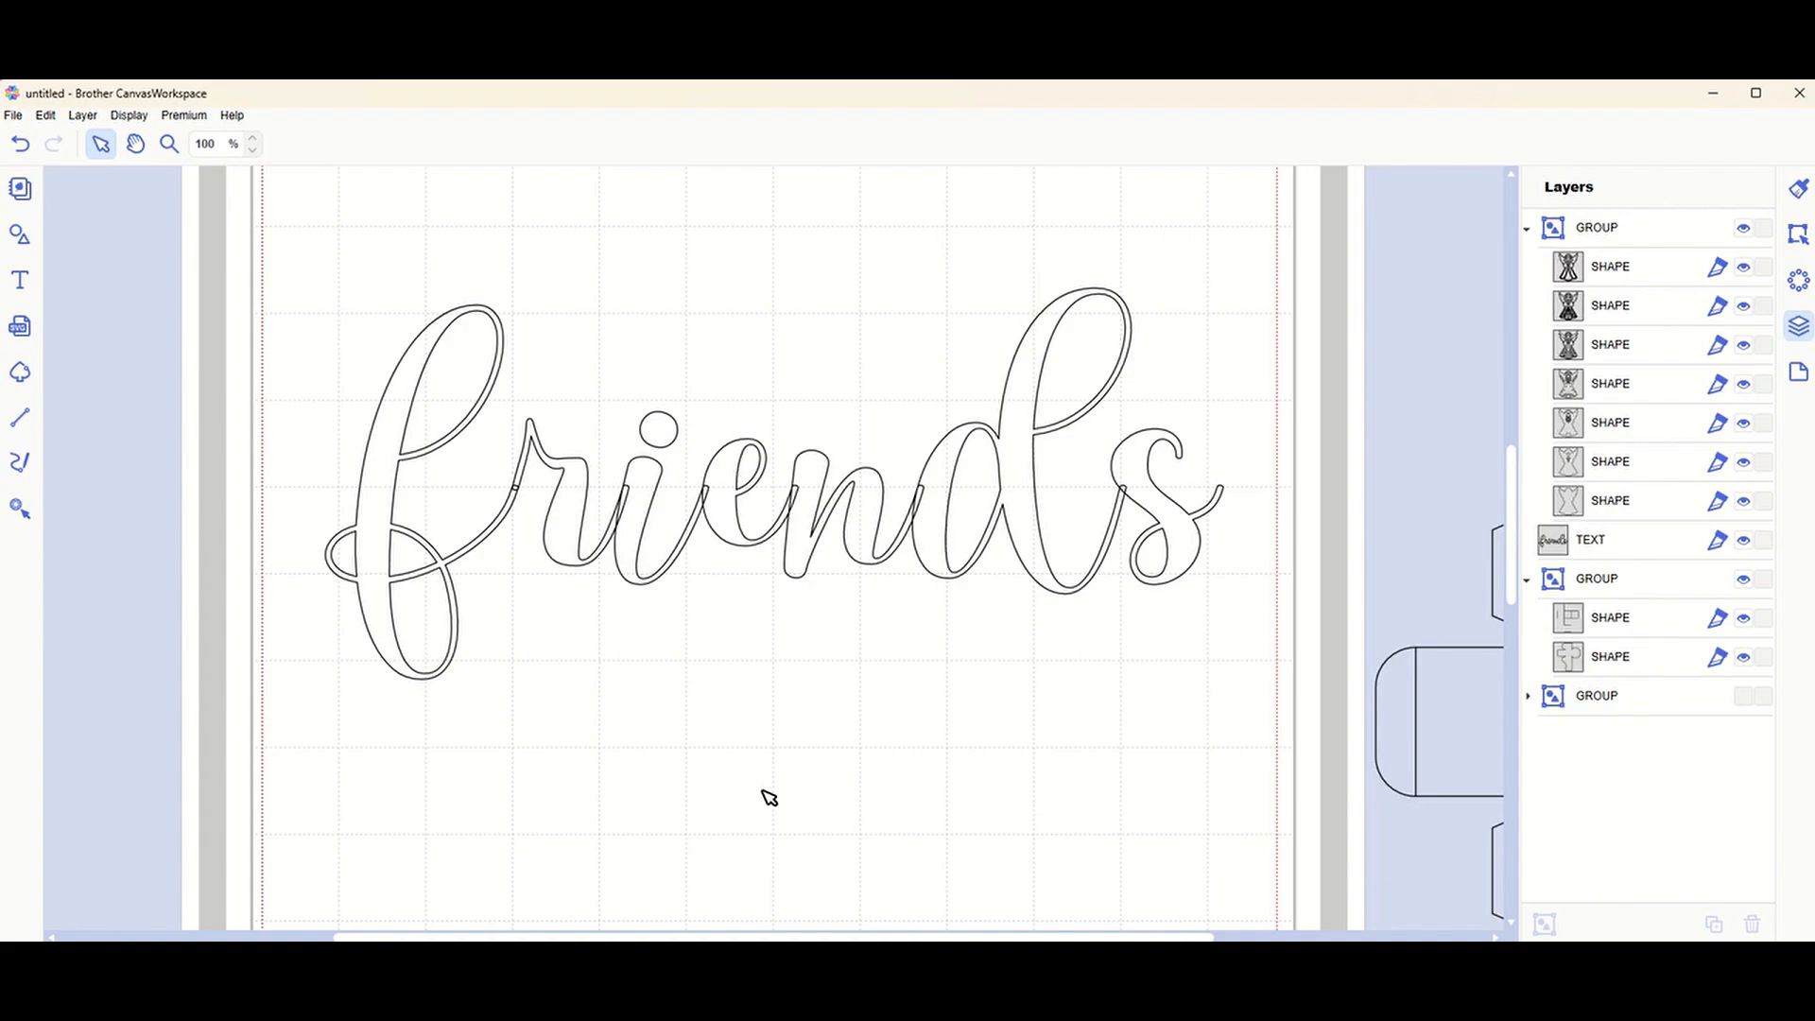
# Weld the overlapping letters of the "friends" text into one continuous outline.
pyautogui.click(253, 151)
pyautogui.click(253, 152)
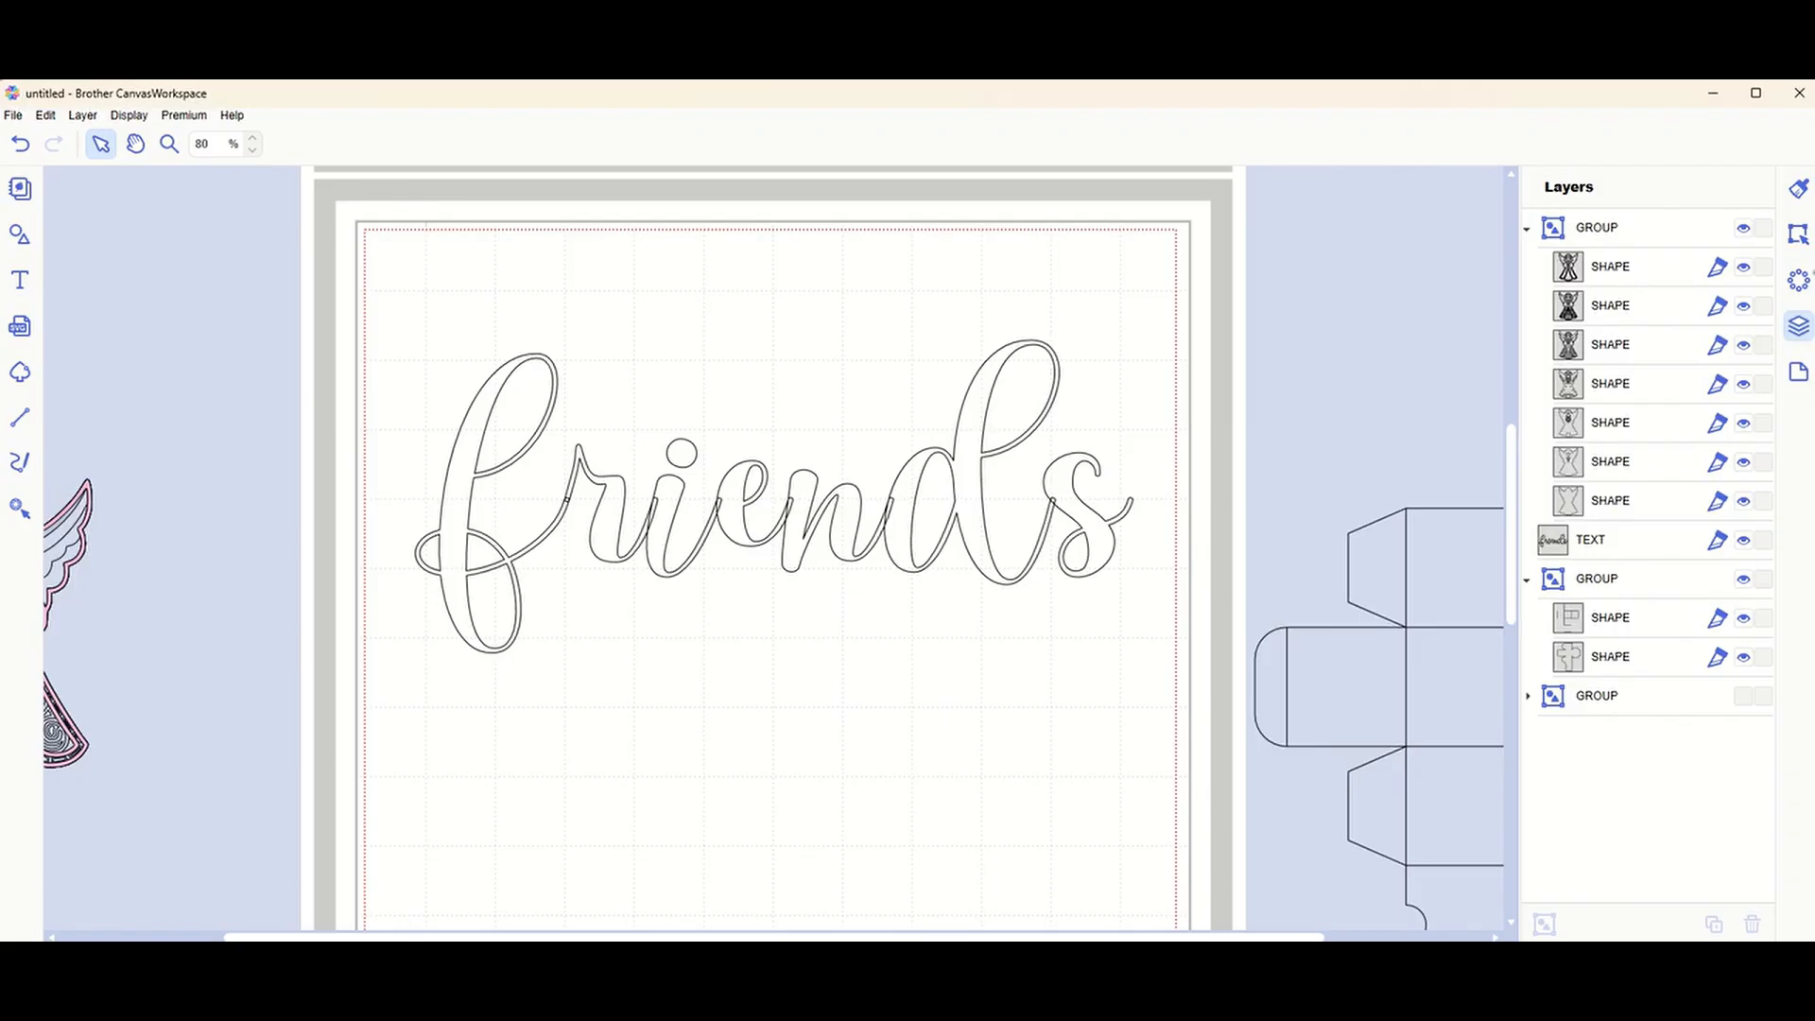
pyautogui.click(1799, 232)
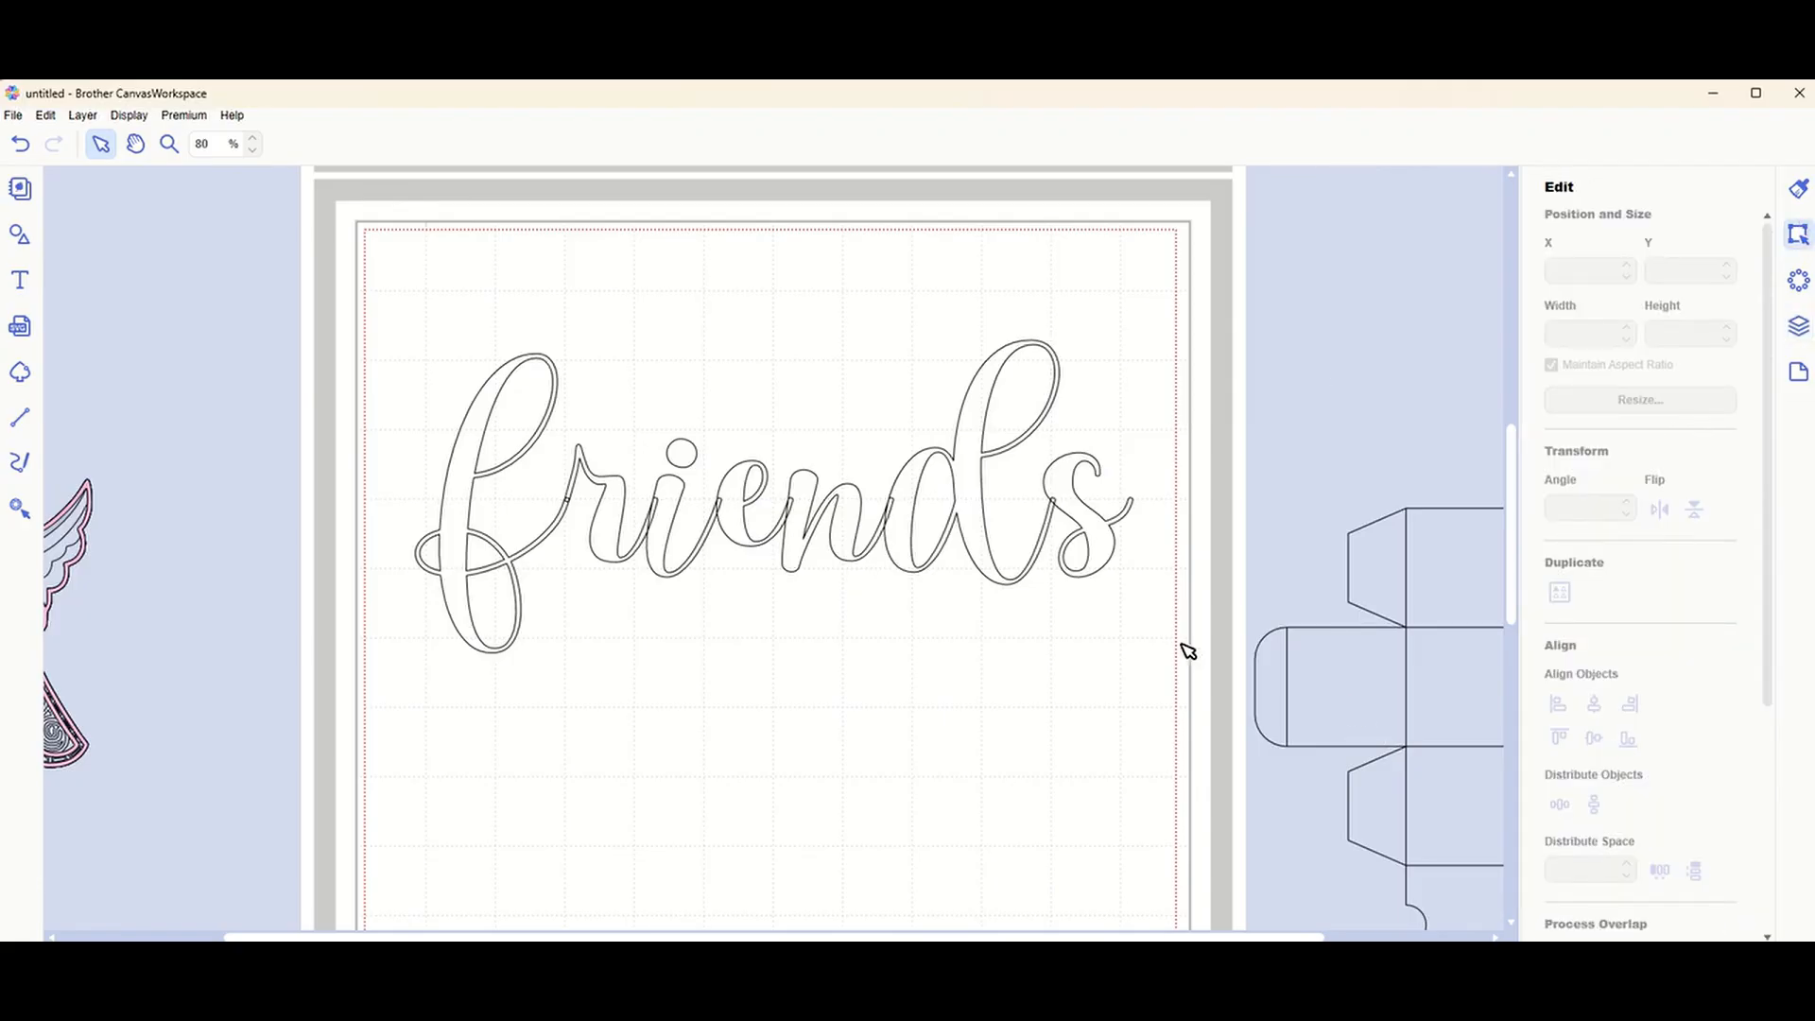
pyautogui.click(1000, 515)
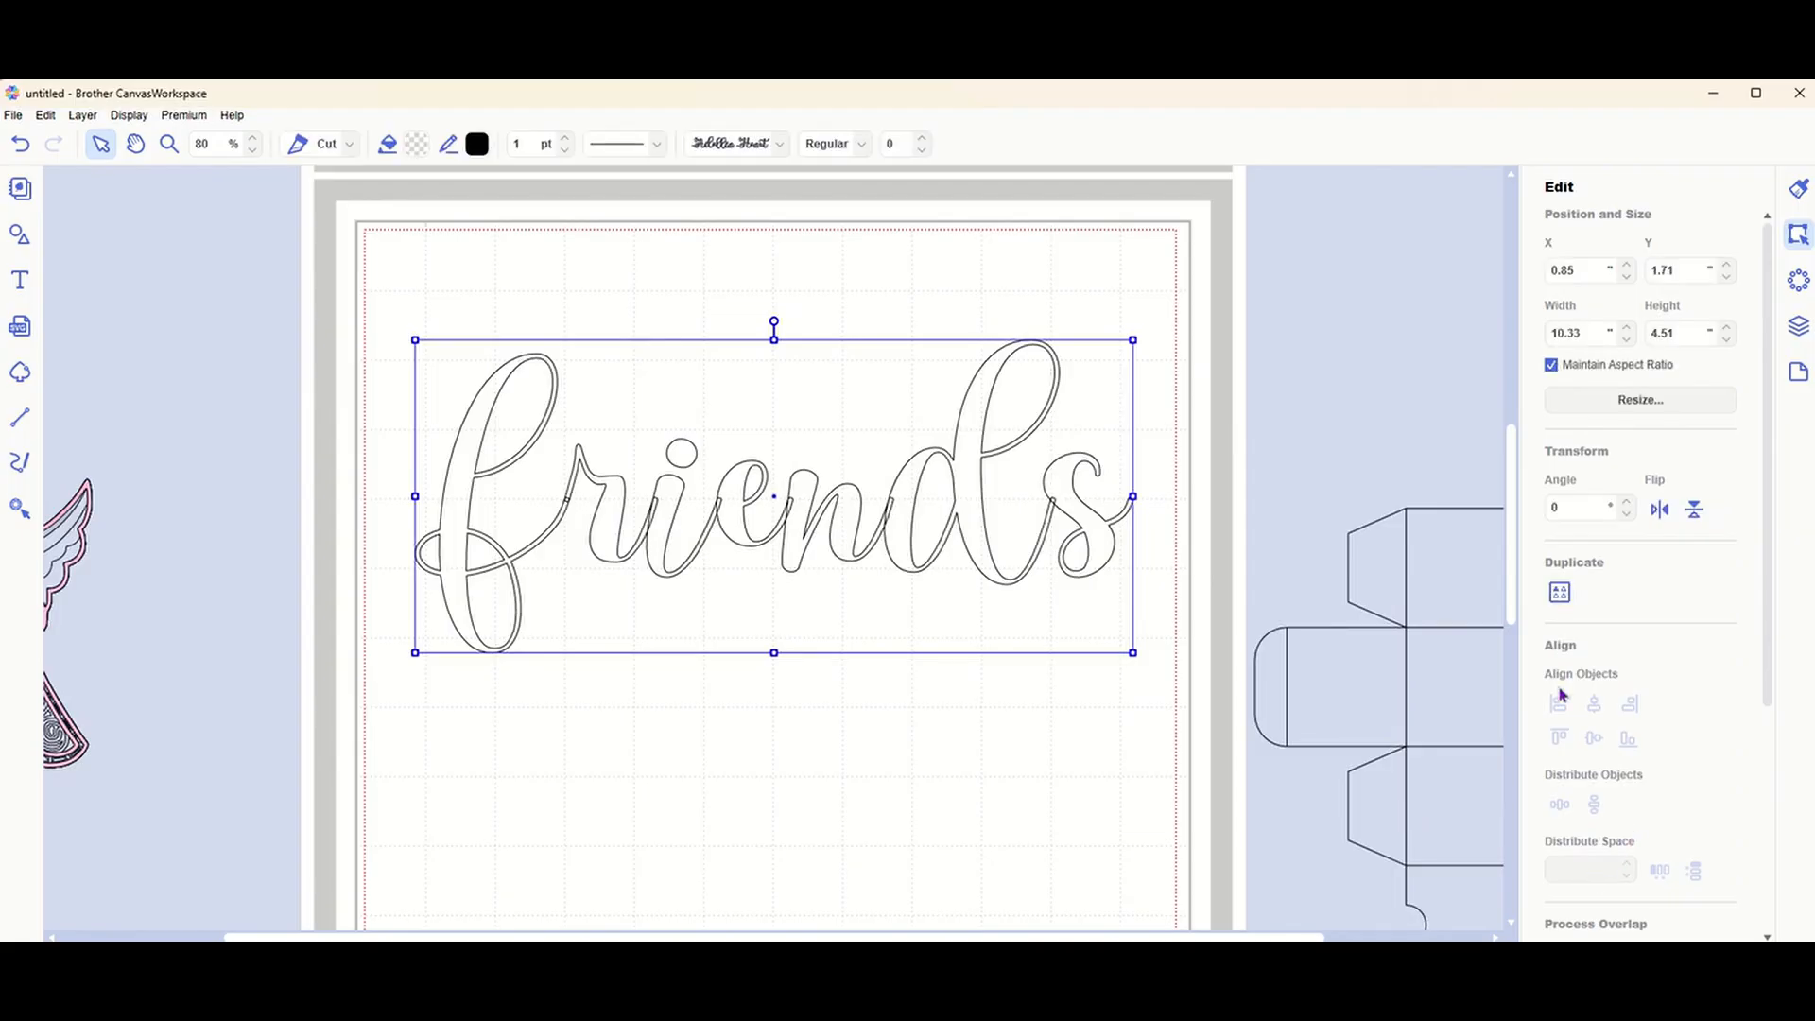
pyautogui.click(1767, 936)
pyautogui.click(1767, 935)
pyautogui.click(1766, 936)
pyautogui.click(1766, 936)
pyautogui.click(1767, 936)
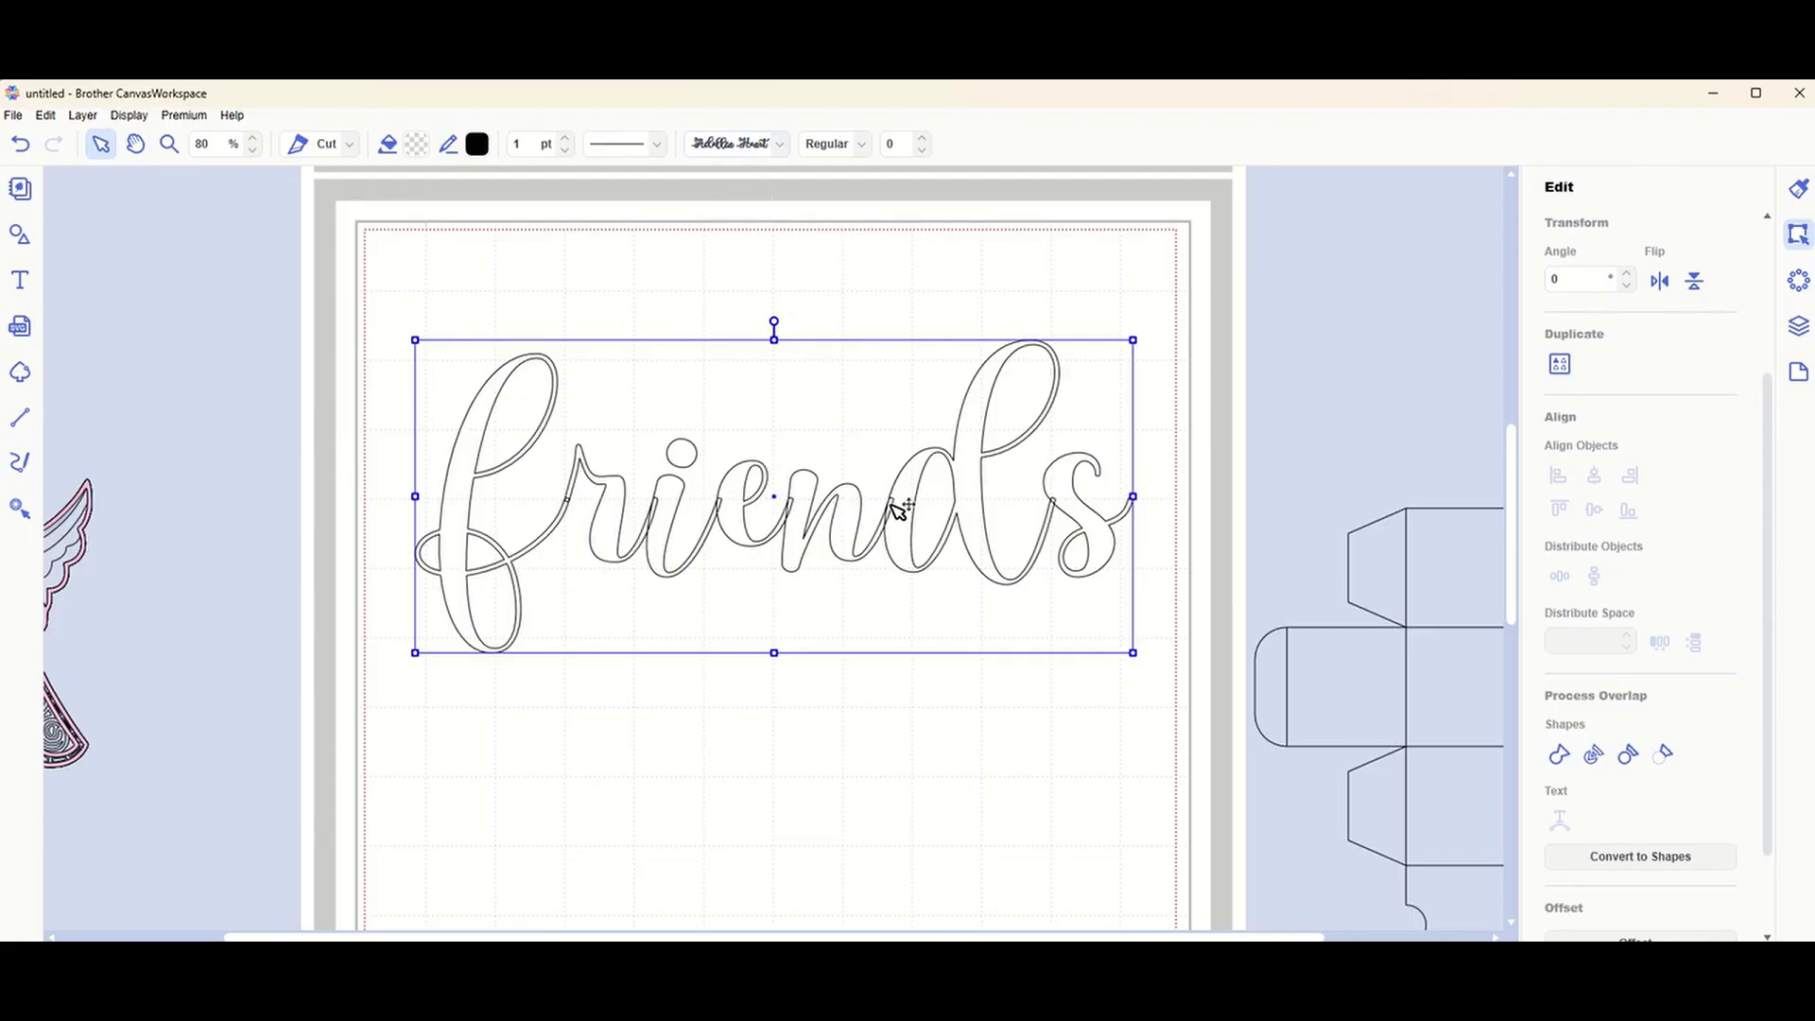
pyautogui.click(740, 794)
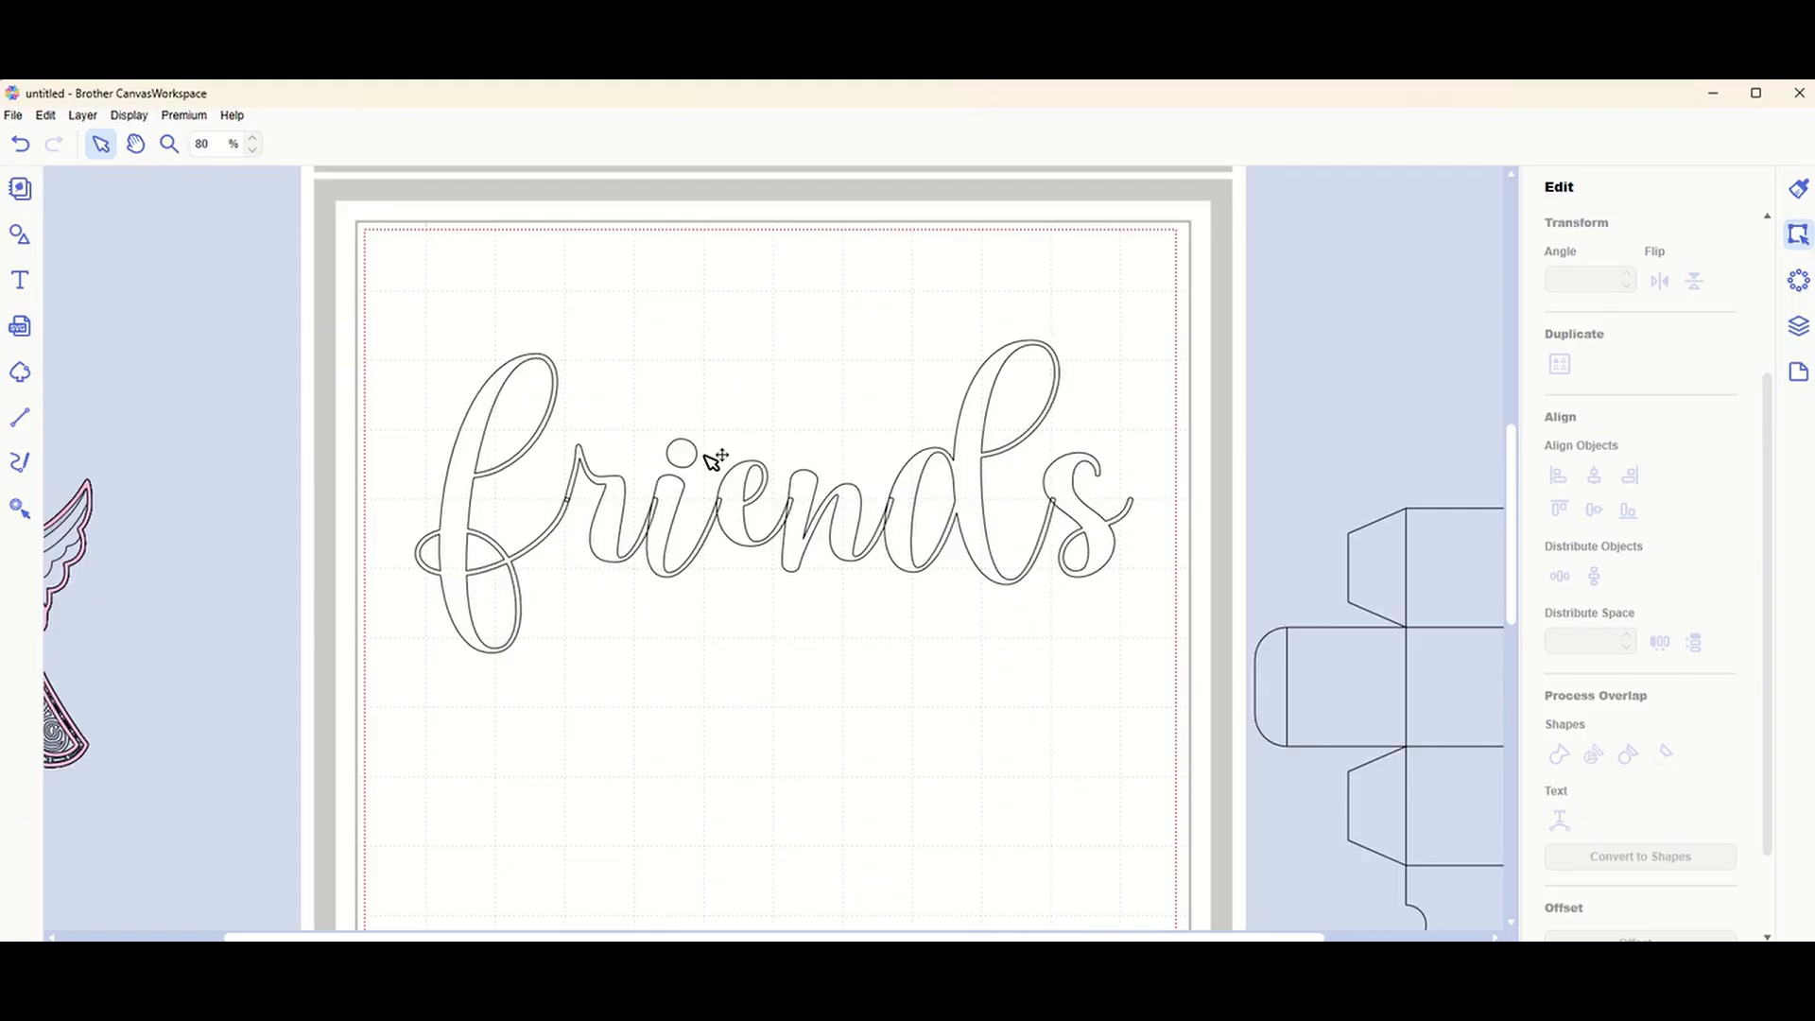
pyautogui.click(470, 484)
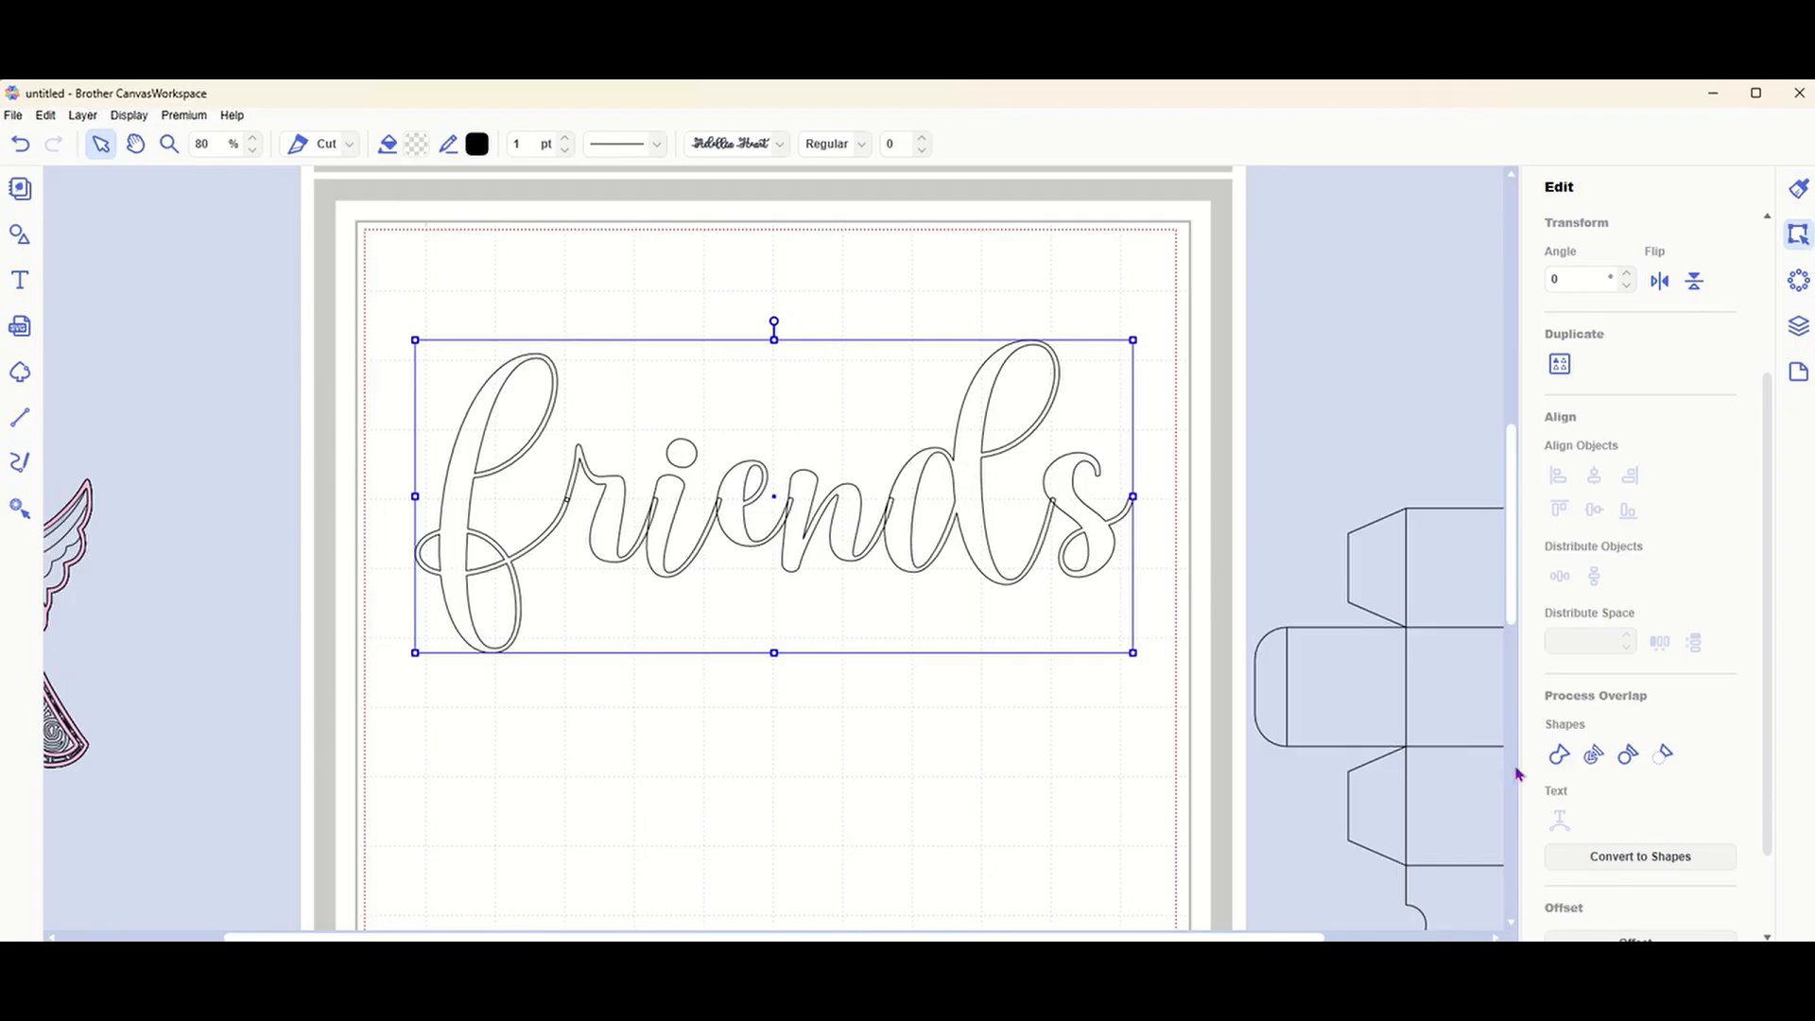
pyautogui.click(1559, 757)
# Shrink the welded "friends" word slightly and move it off the mat to the left, above the angel.
pyautogui.moveTo(1132, 652); pyautogui.dragTo(1030, 608)
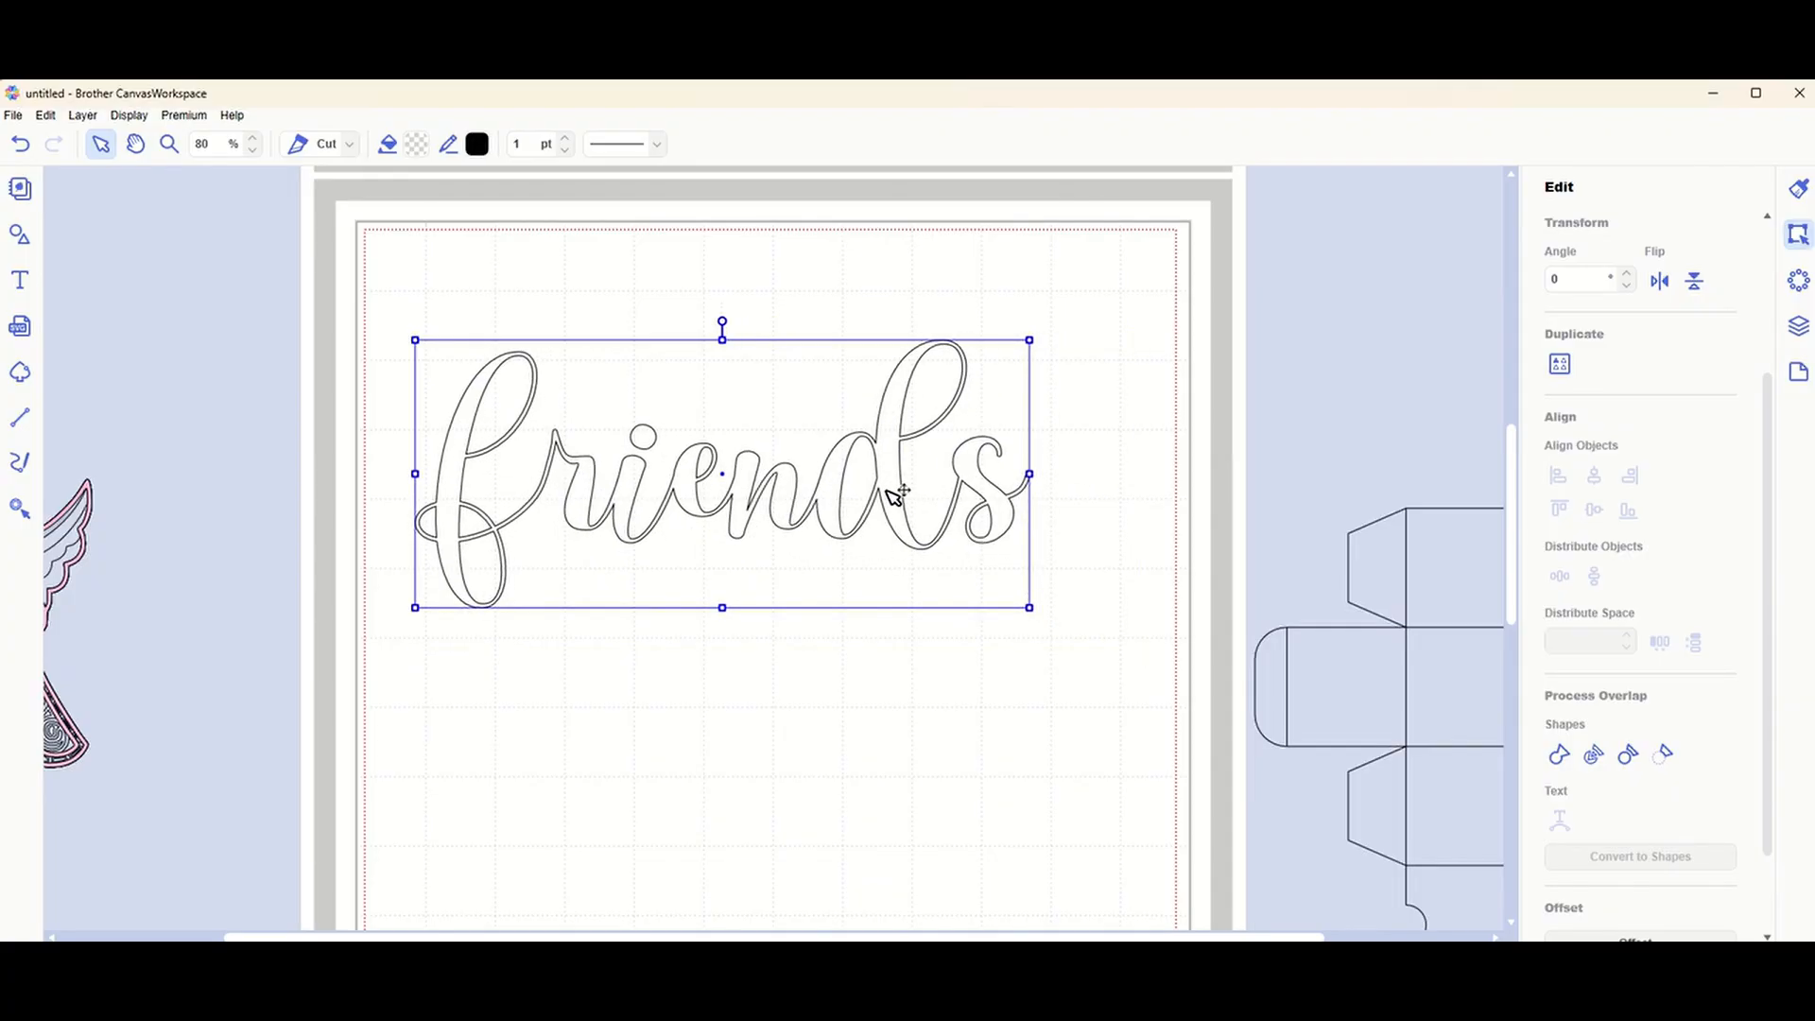
pyautogui.moveTo(895, 447); pyautogui.dragTo(64, 347)
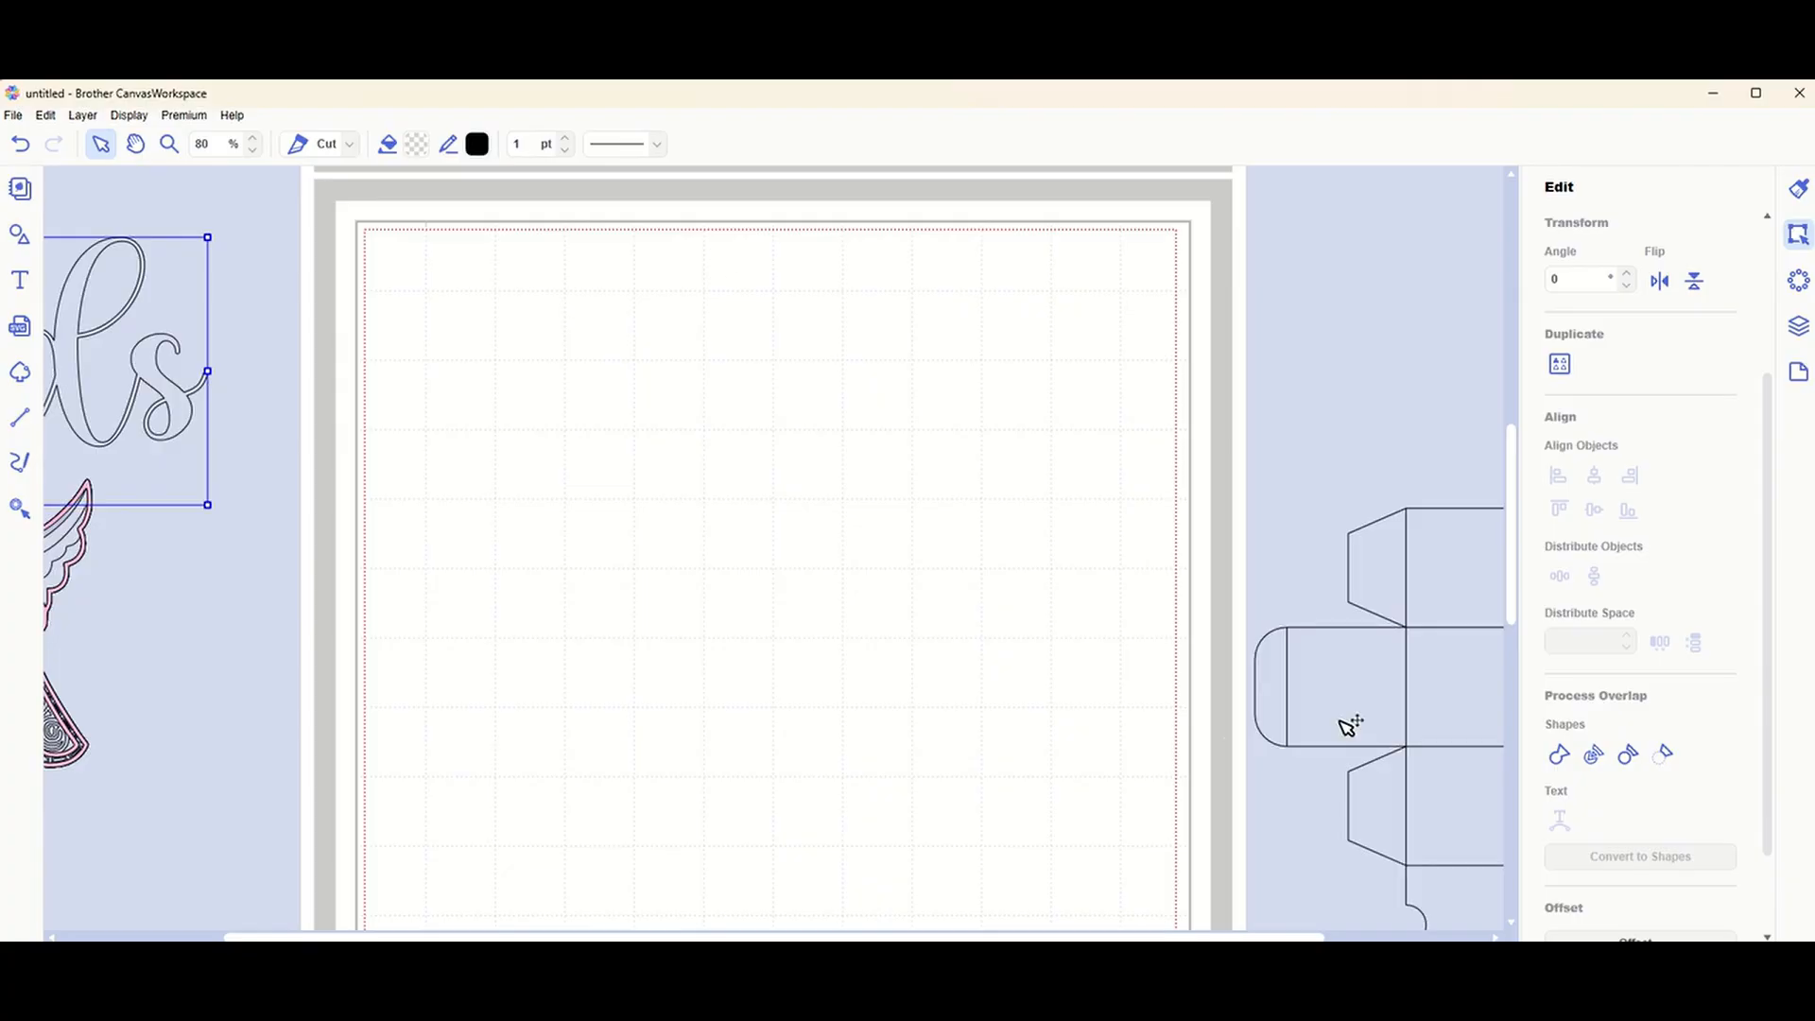
# Move the box template onto the mat and enlarge it by about a third.
pyautogui.click(1440, 734)
pyautogui.moveTo(841, 479); pyautogui.dragTo(718, 523)
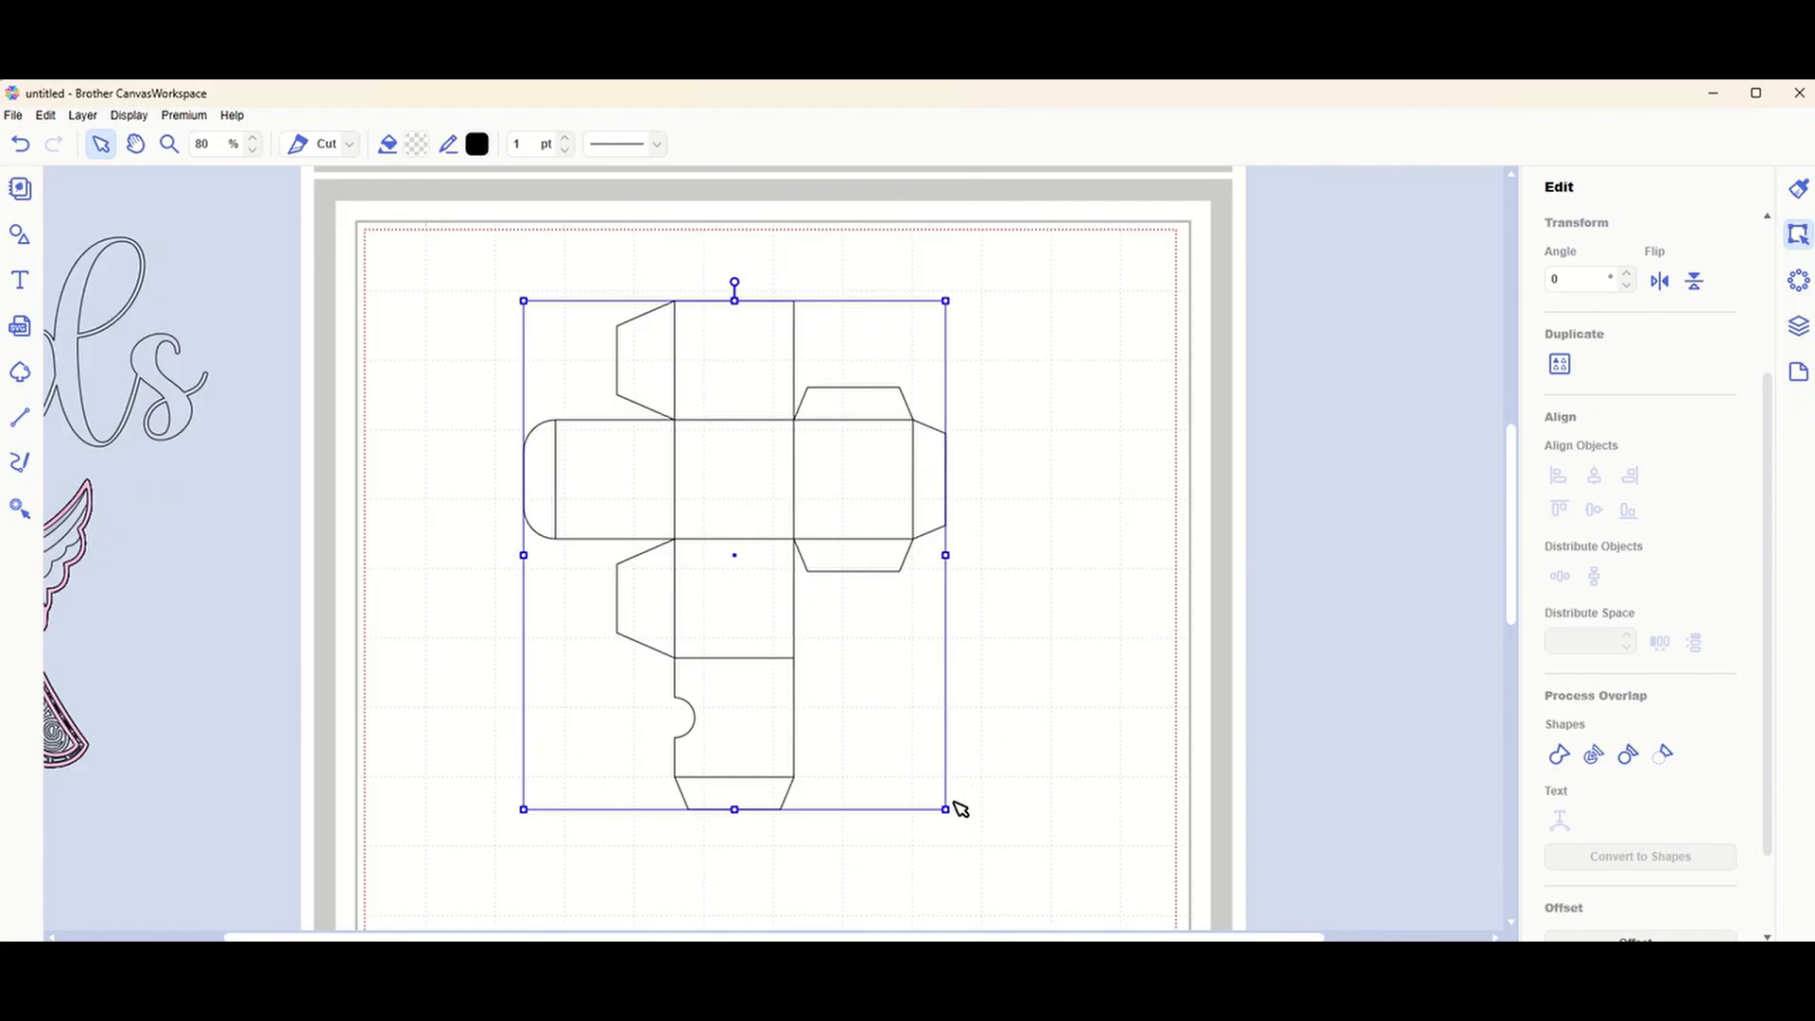
pyautogui.moveTo(945, 809); pyautogui.dragTo(1096, 847)
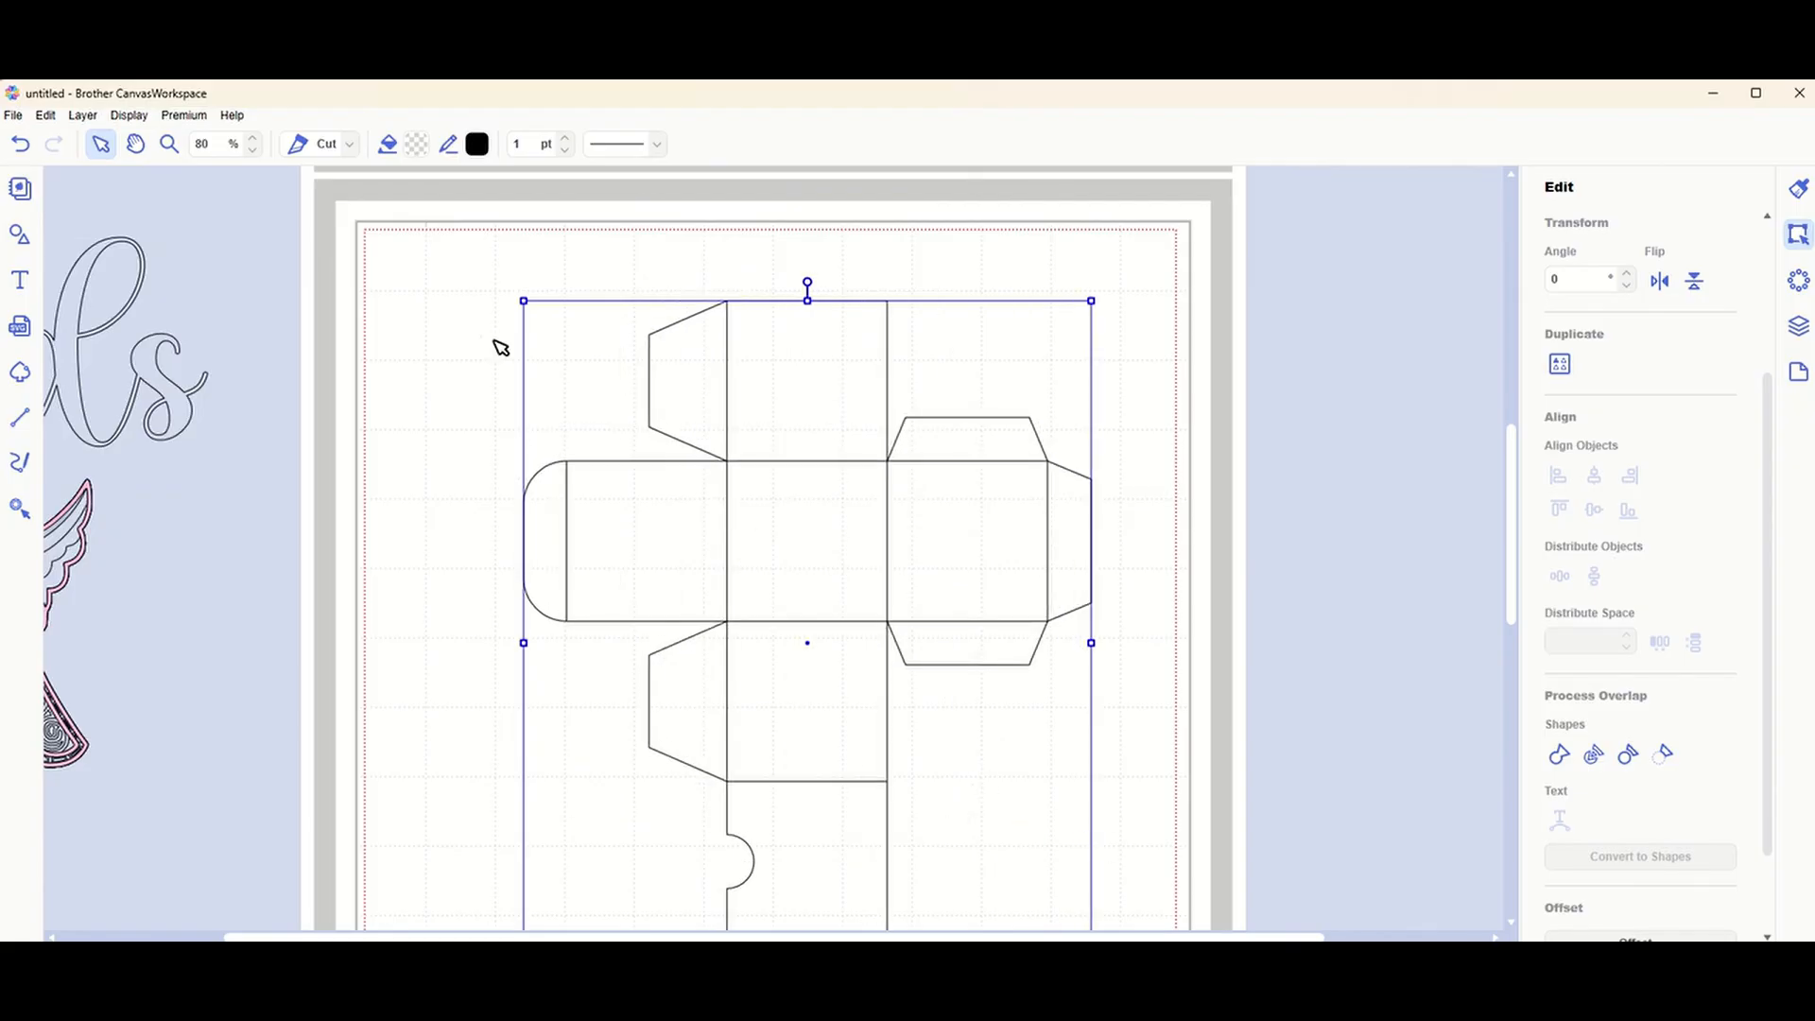
# Enlarge the box template by about 9% toward the mat's upper-left corner so it fits inside the cutting area, and deselect it.
pyautogui.click(252, 150)
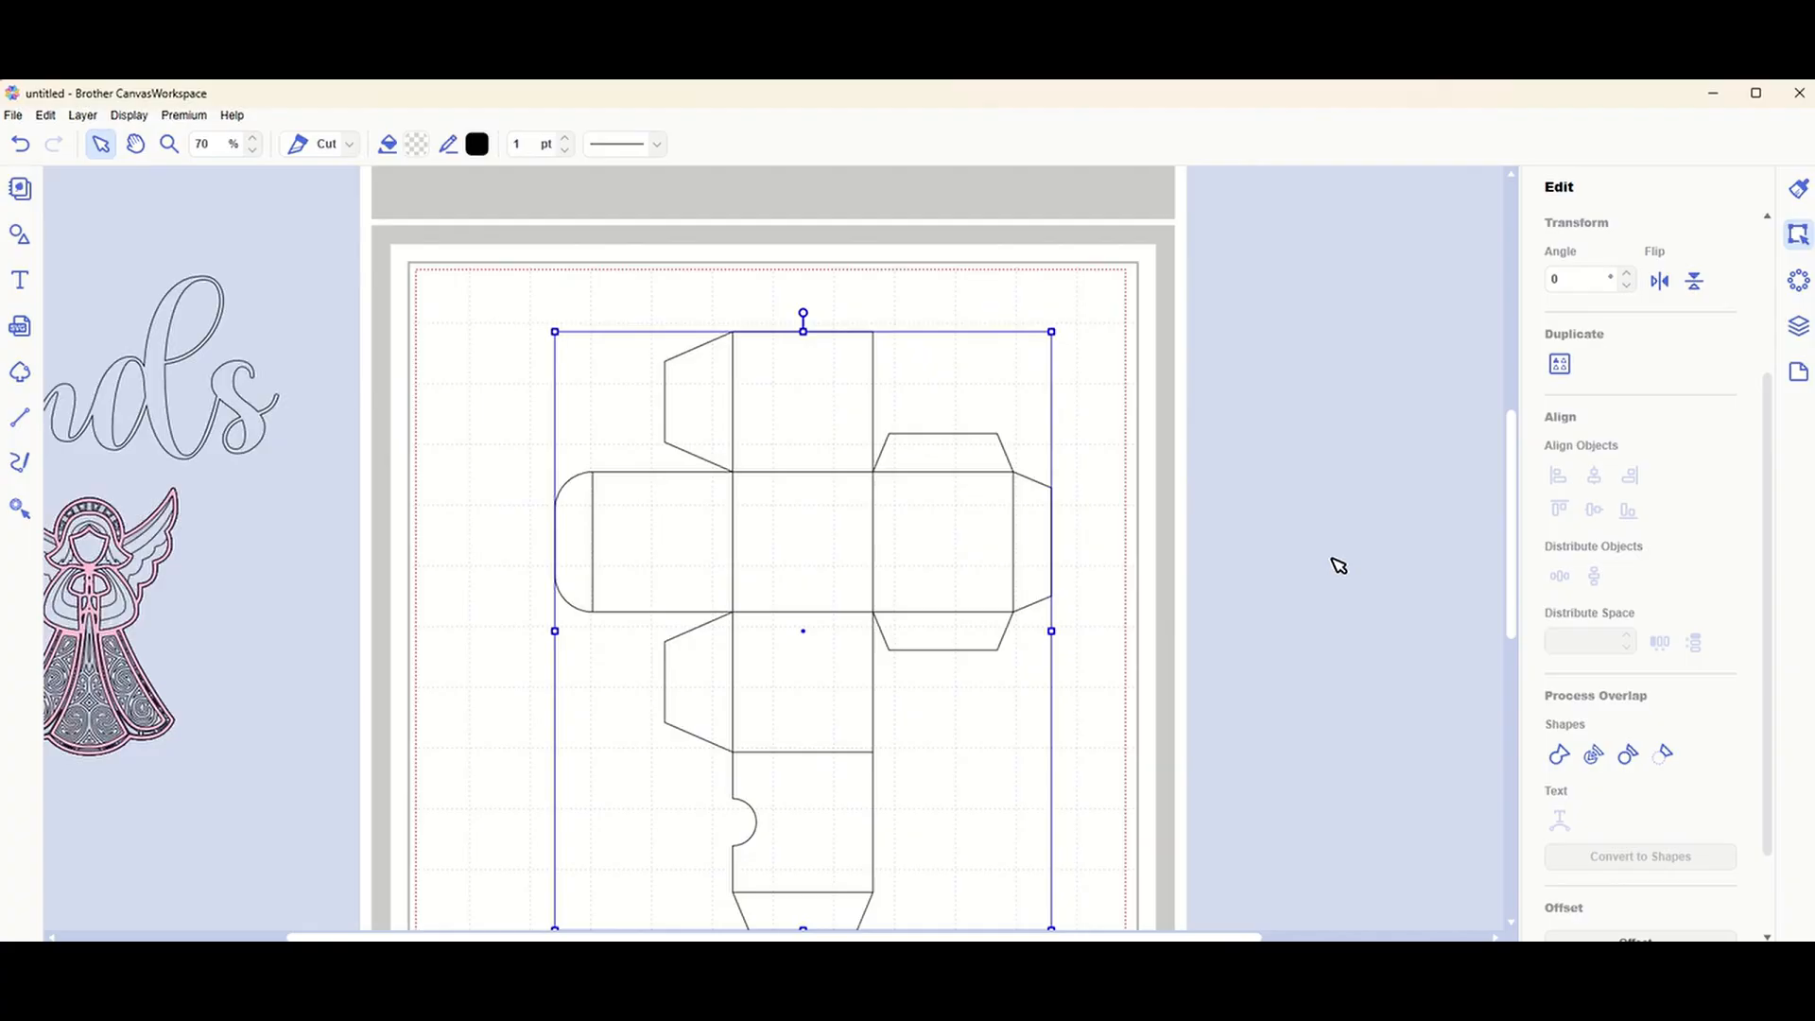
pyautogui.click(1512, 924)
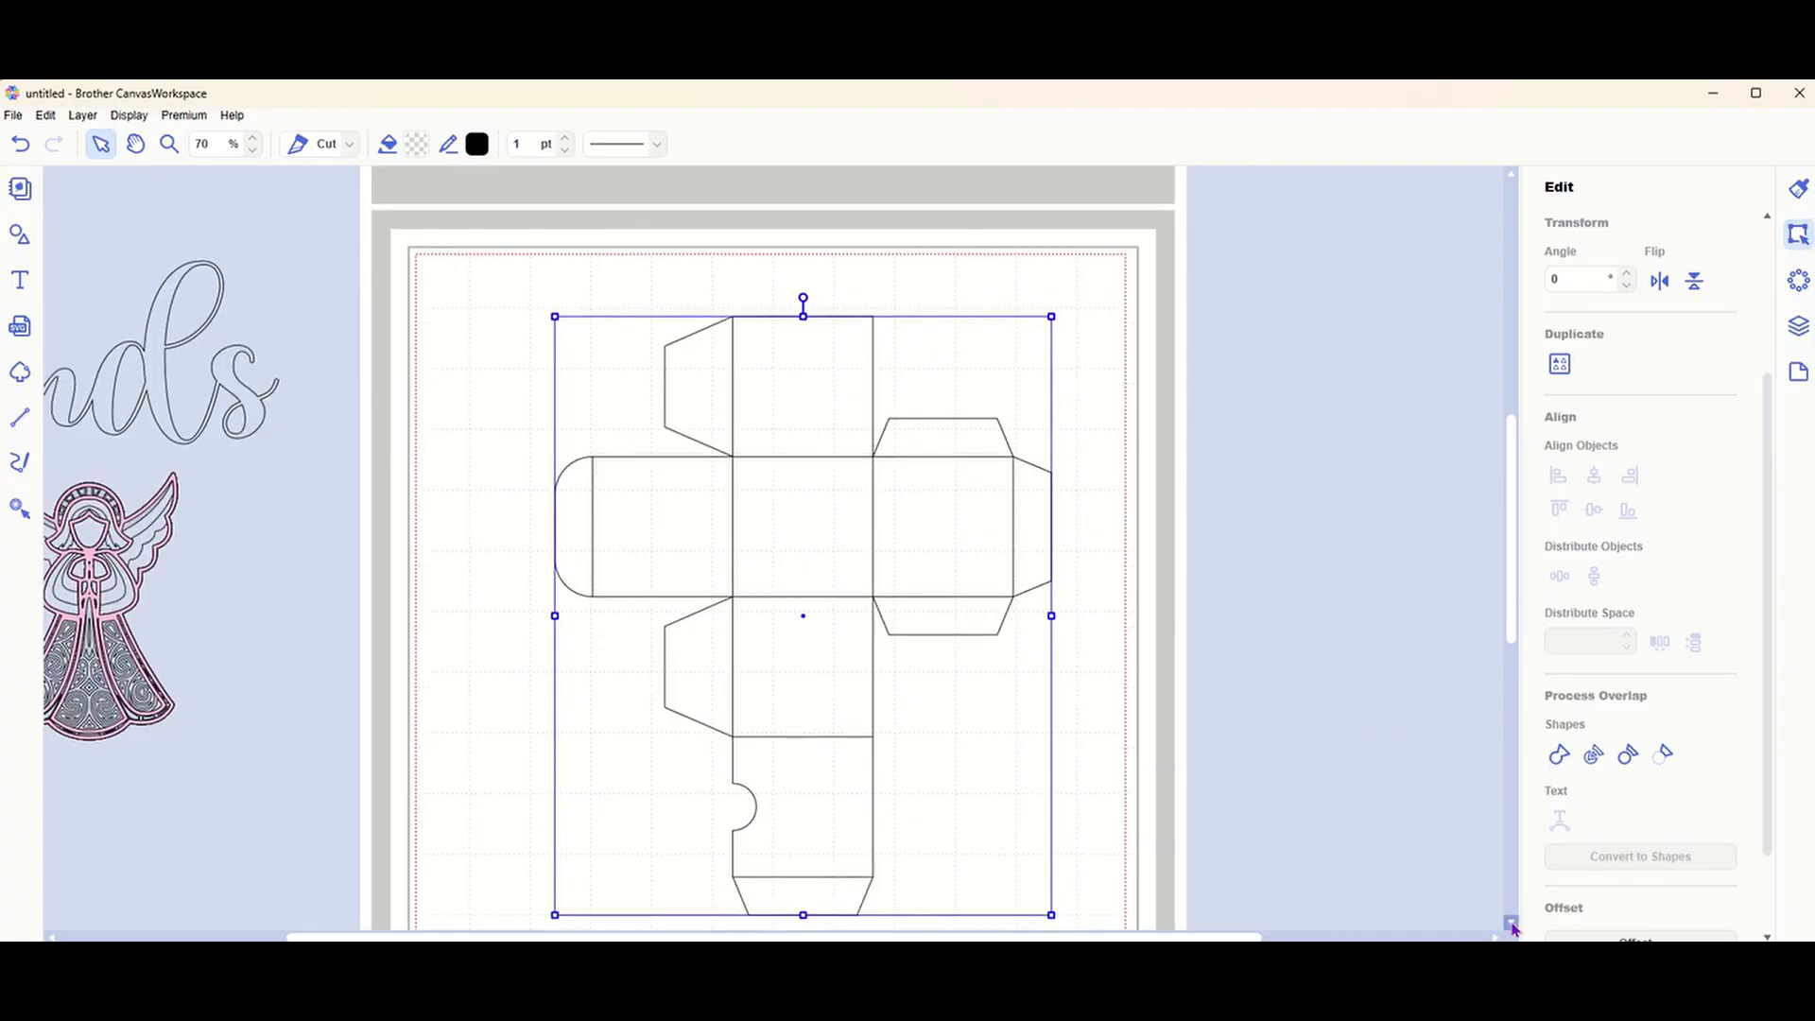
pyautogui.click(1511, 925)
pyautogui.click(1511, 925)
pyautogui.click(1511, 924)
pyautogui.click(1511, 924)
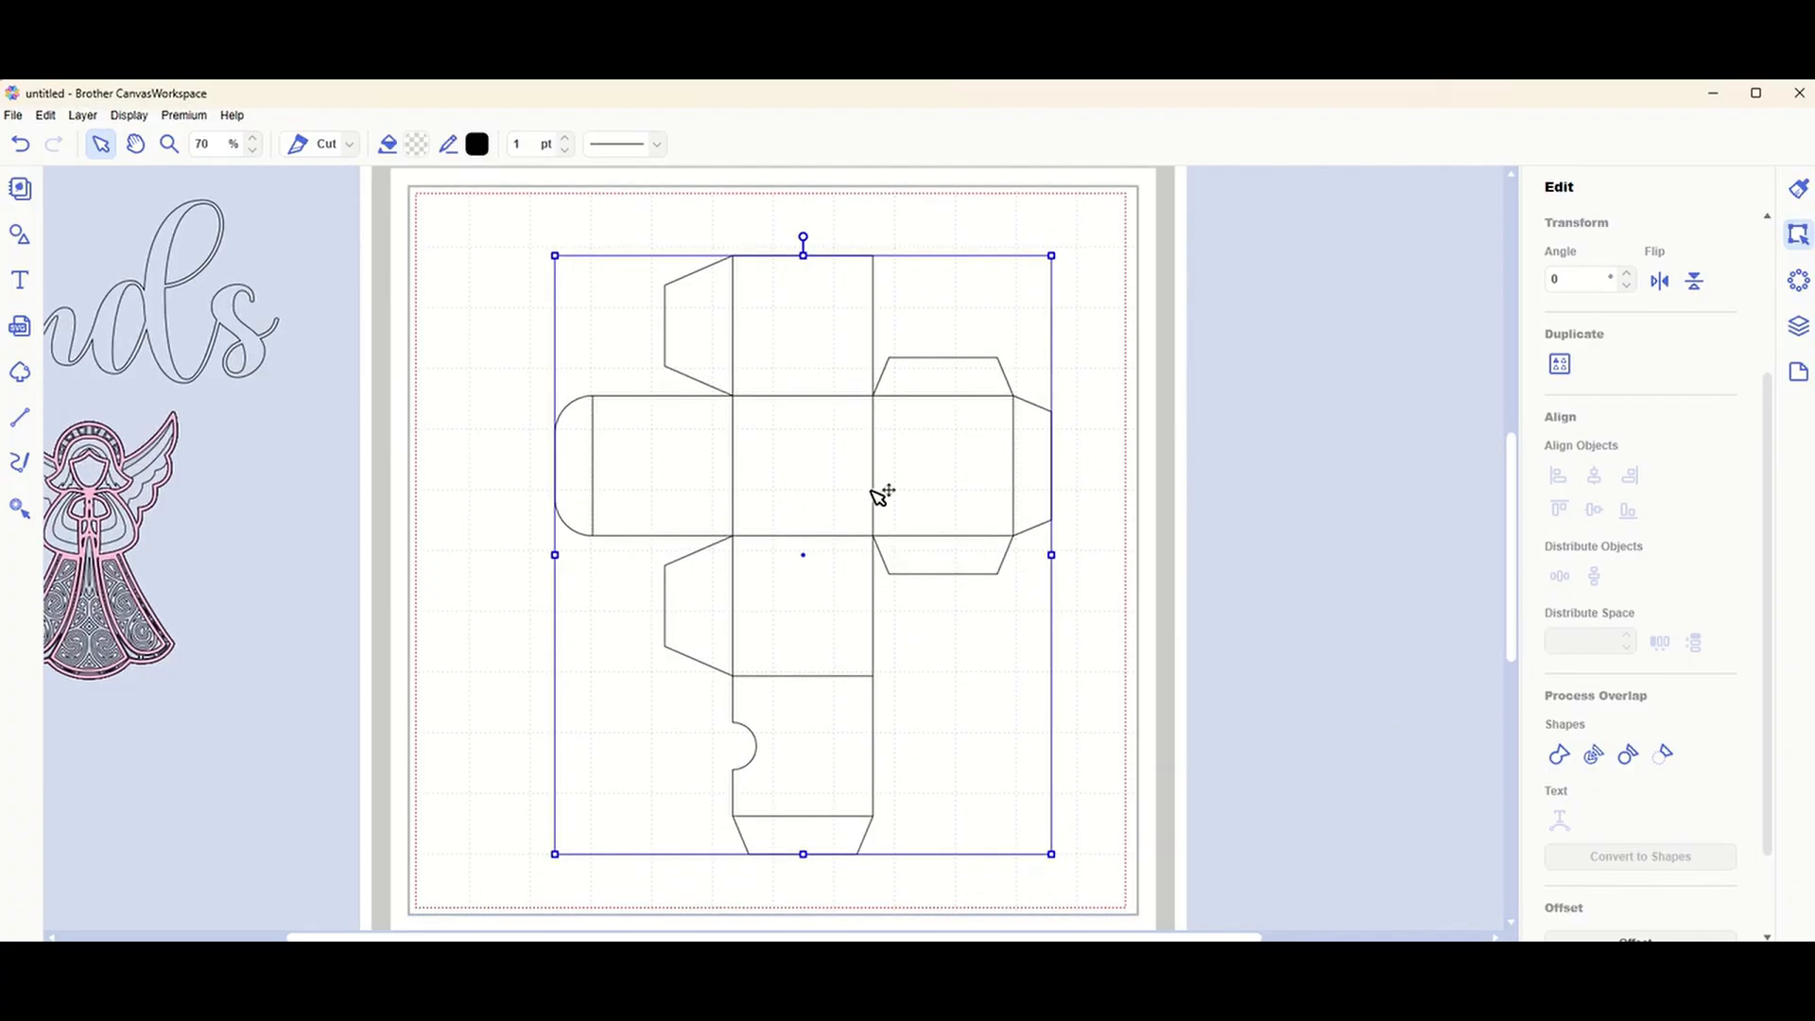
pyautogui.moveTo(556, 253); pyautogui.dragTo(523, 243)
pyautogui.scroll(6, 784, 338)
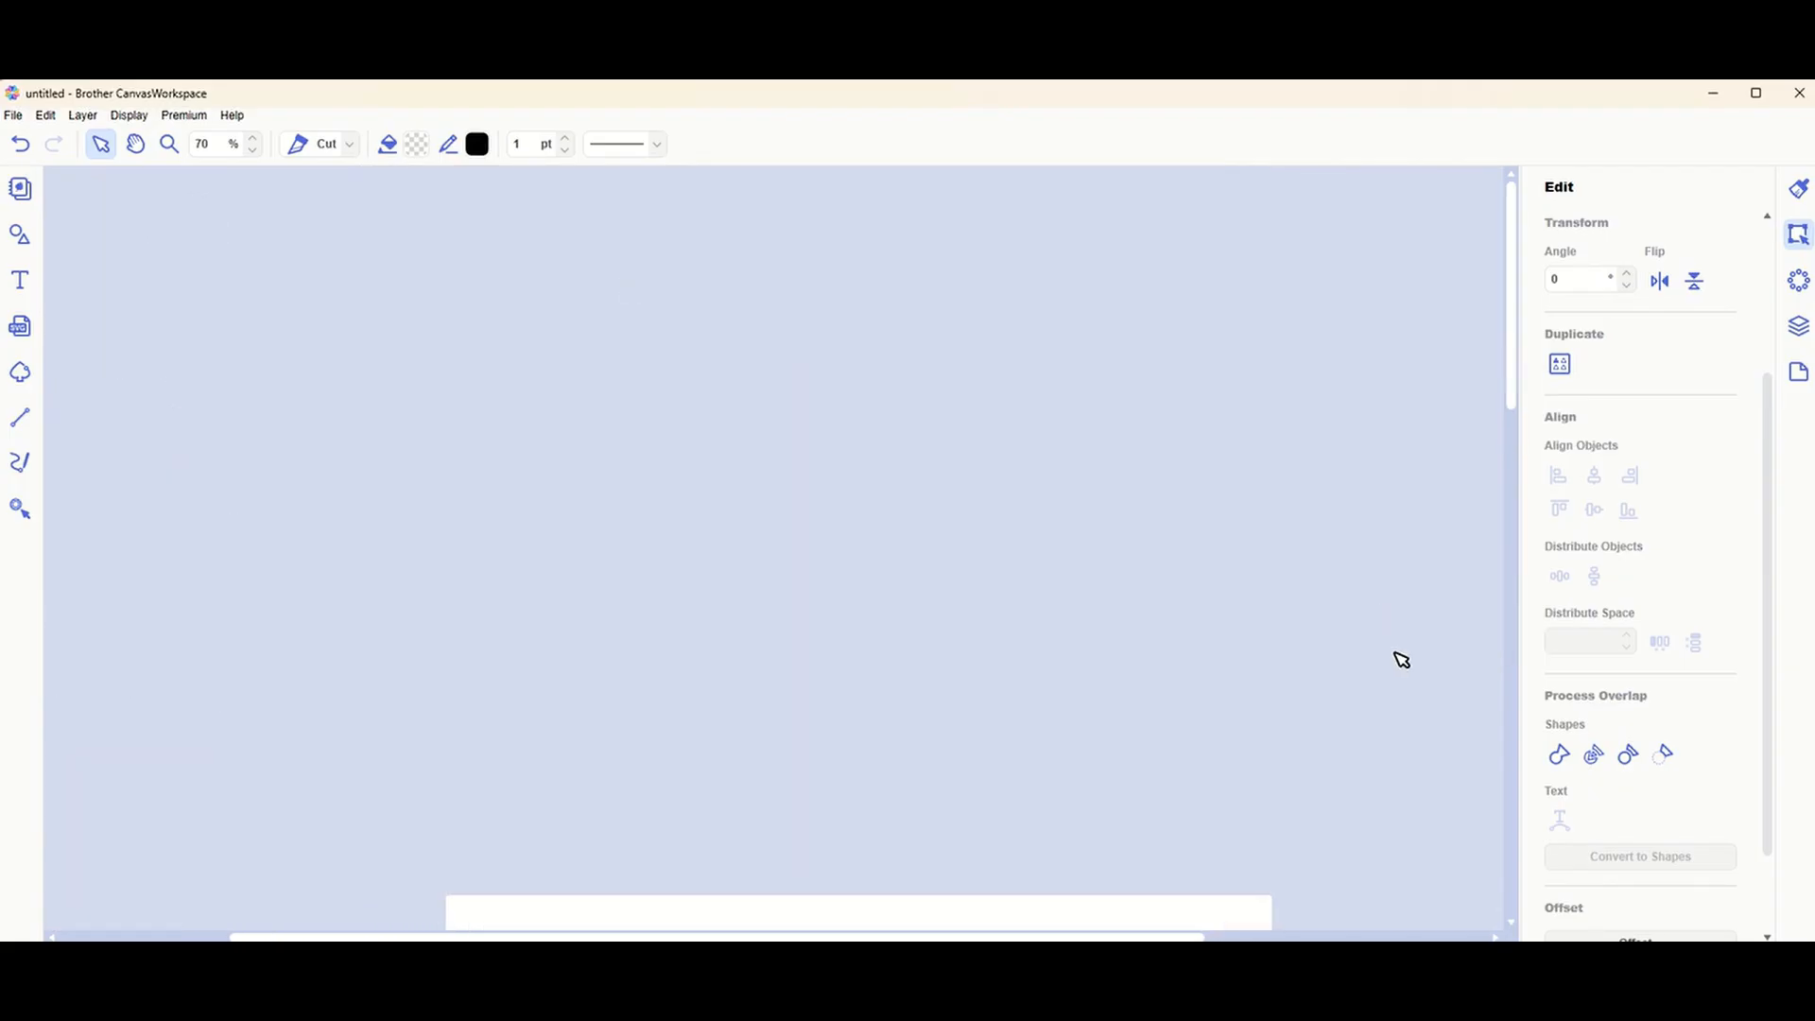
pyautogui.click(1511, 924)
pyautogui.click(1512, 924)
pyautogui.scroll(-10, 1511, 925)
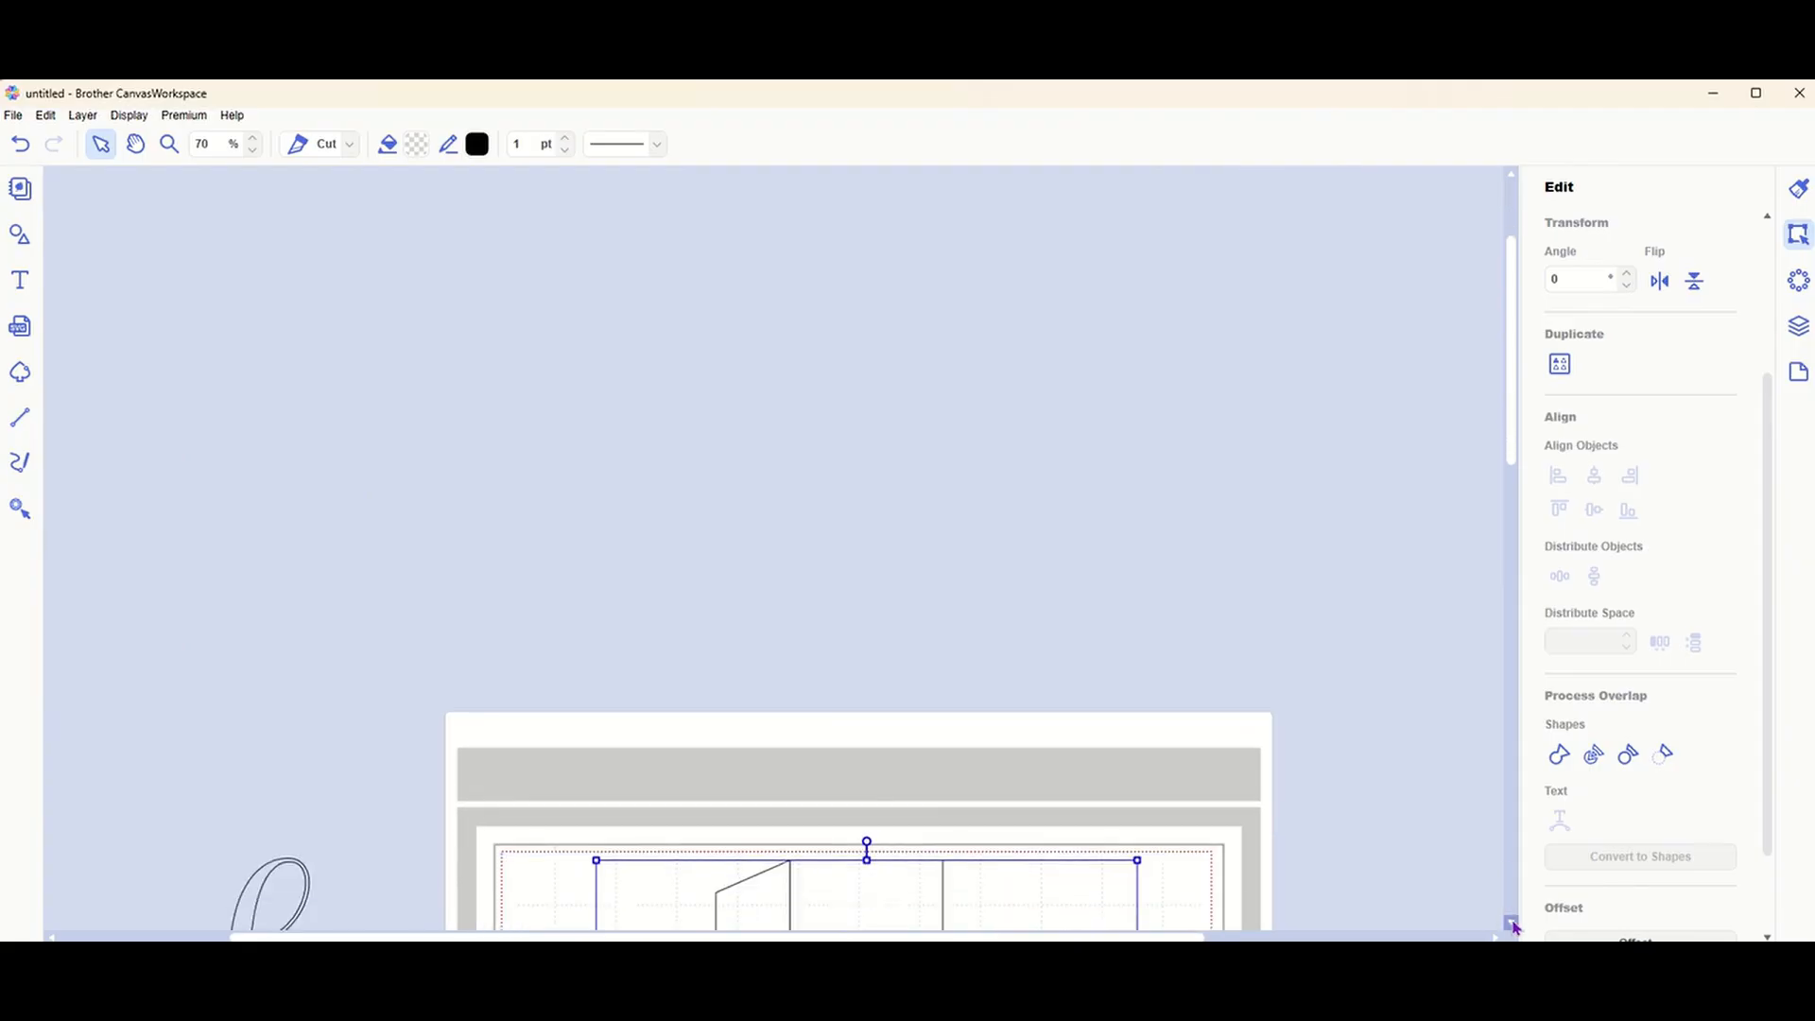
pyautogui.scroll(-3, 1511, 924)
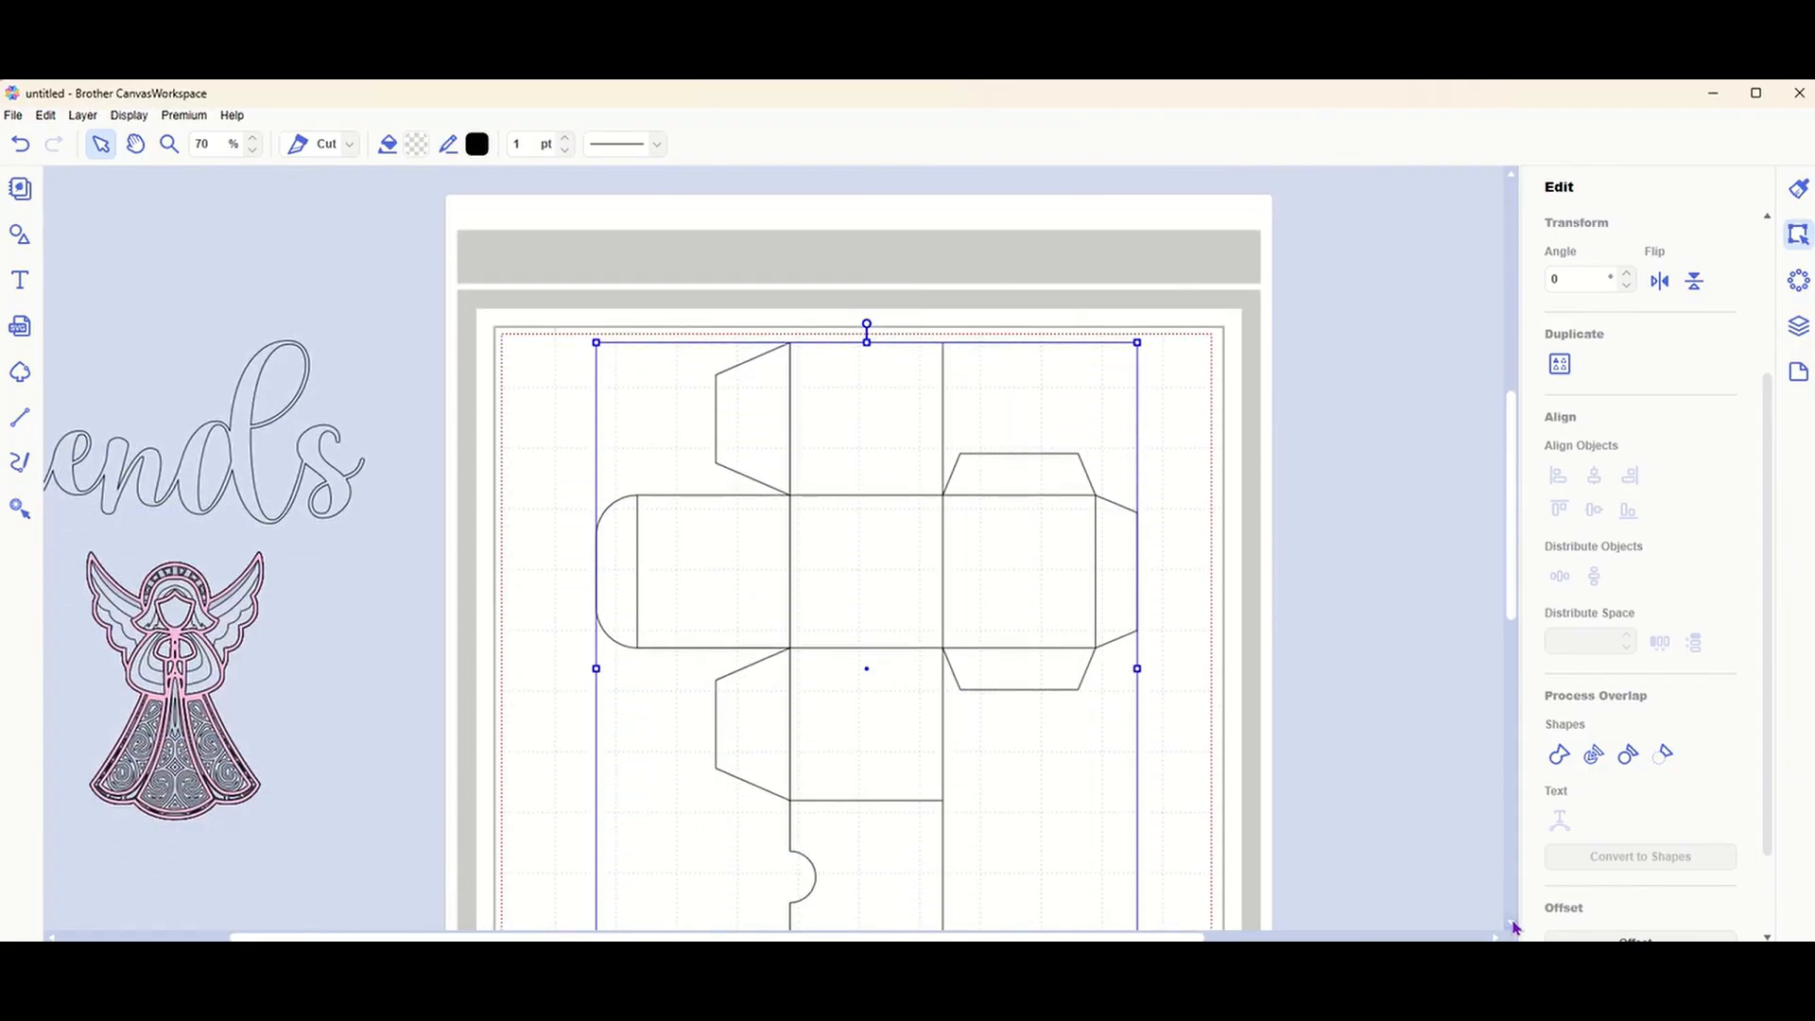
pyautogui.click(1357, 625)
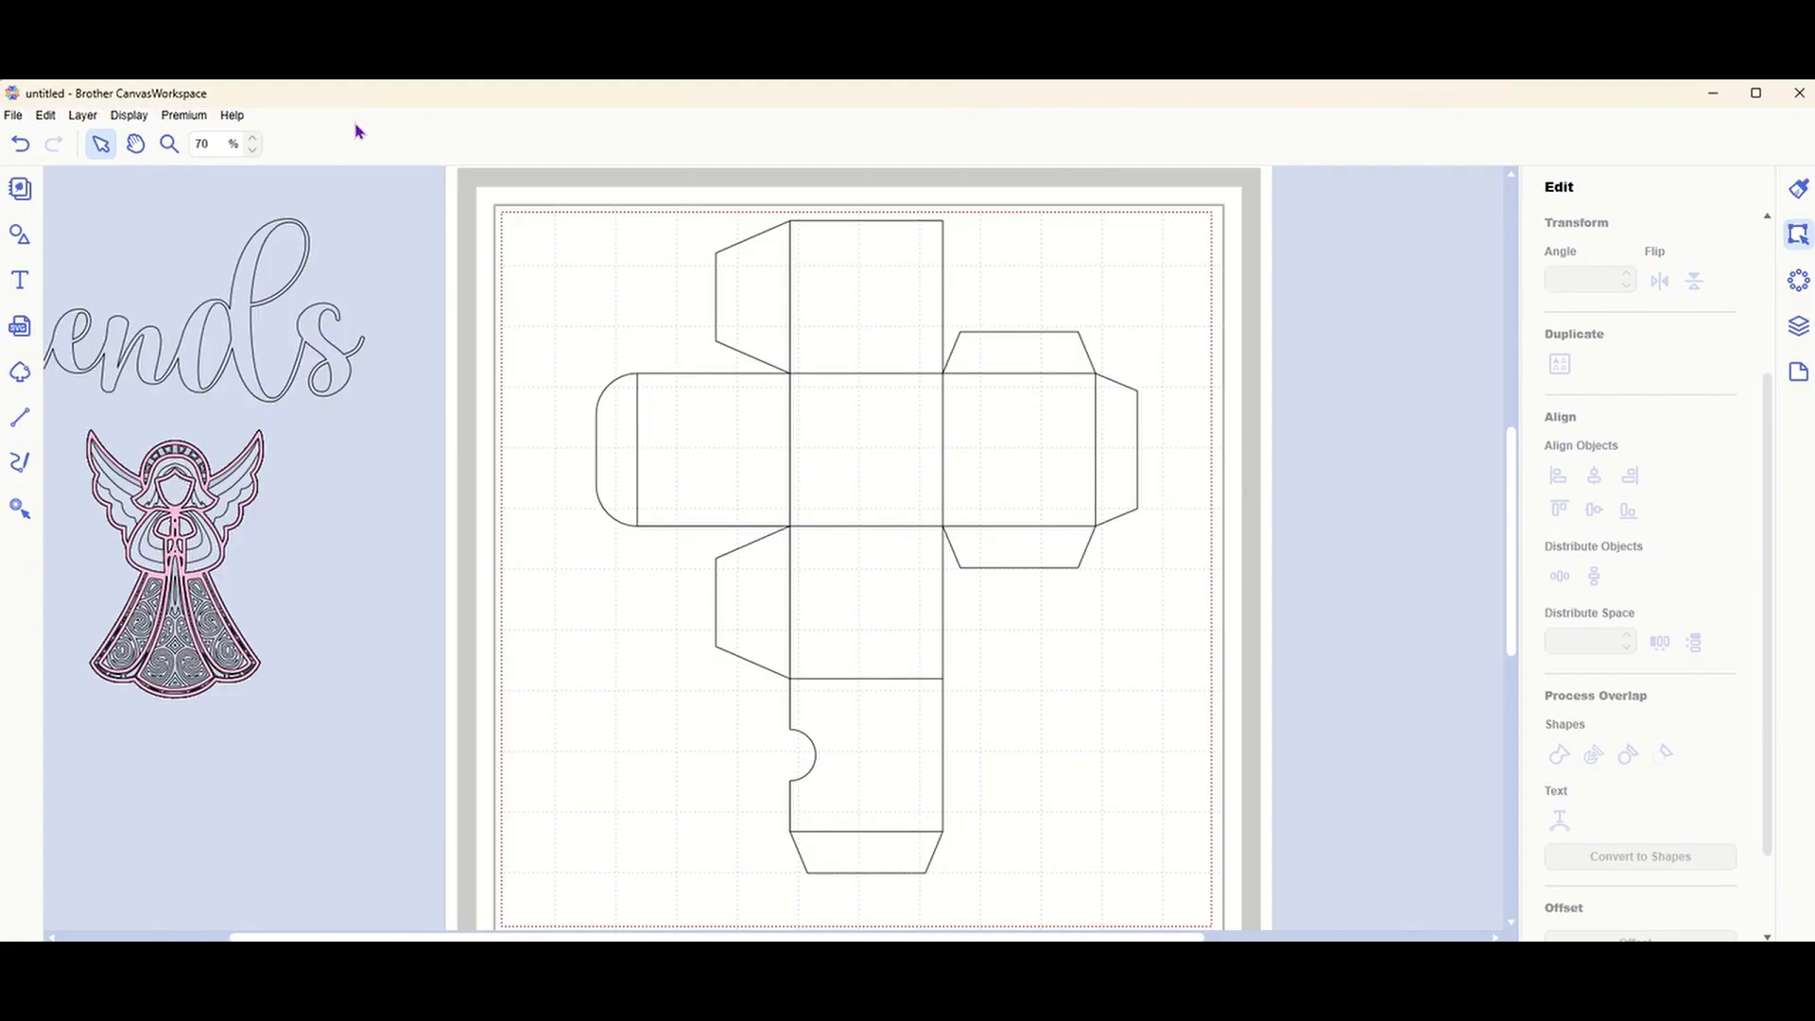
# Change the line style of the box template's inner fold-line shape from solid to dashed, leaving the outer outline shape solid.
pyautogui.click(254, 138)
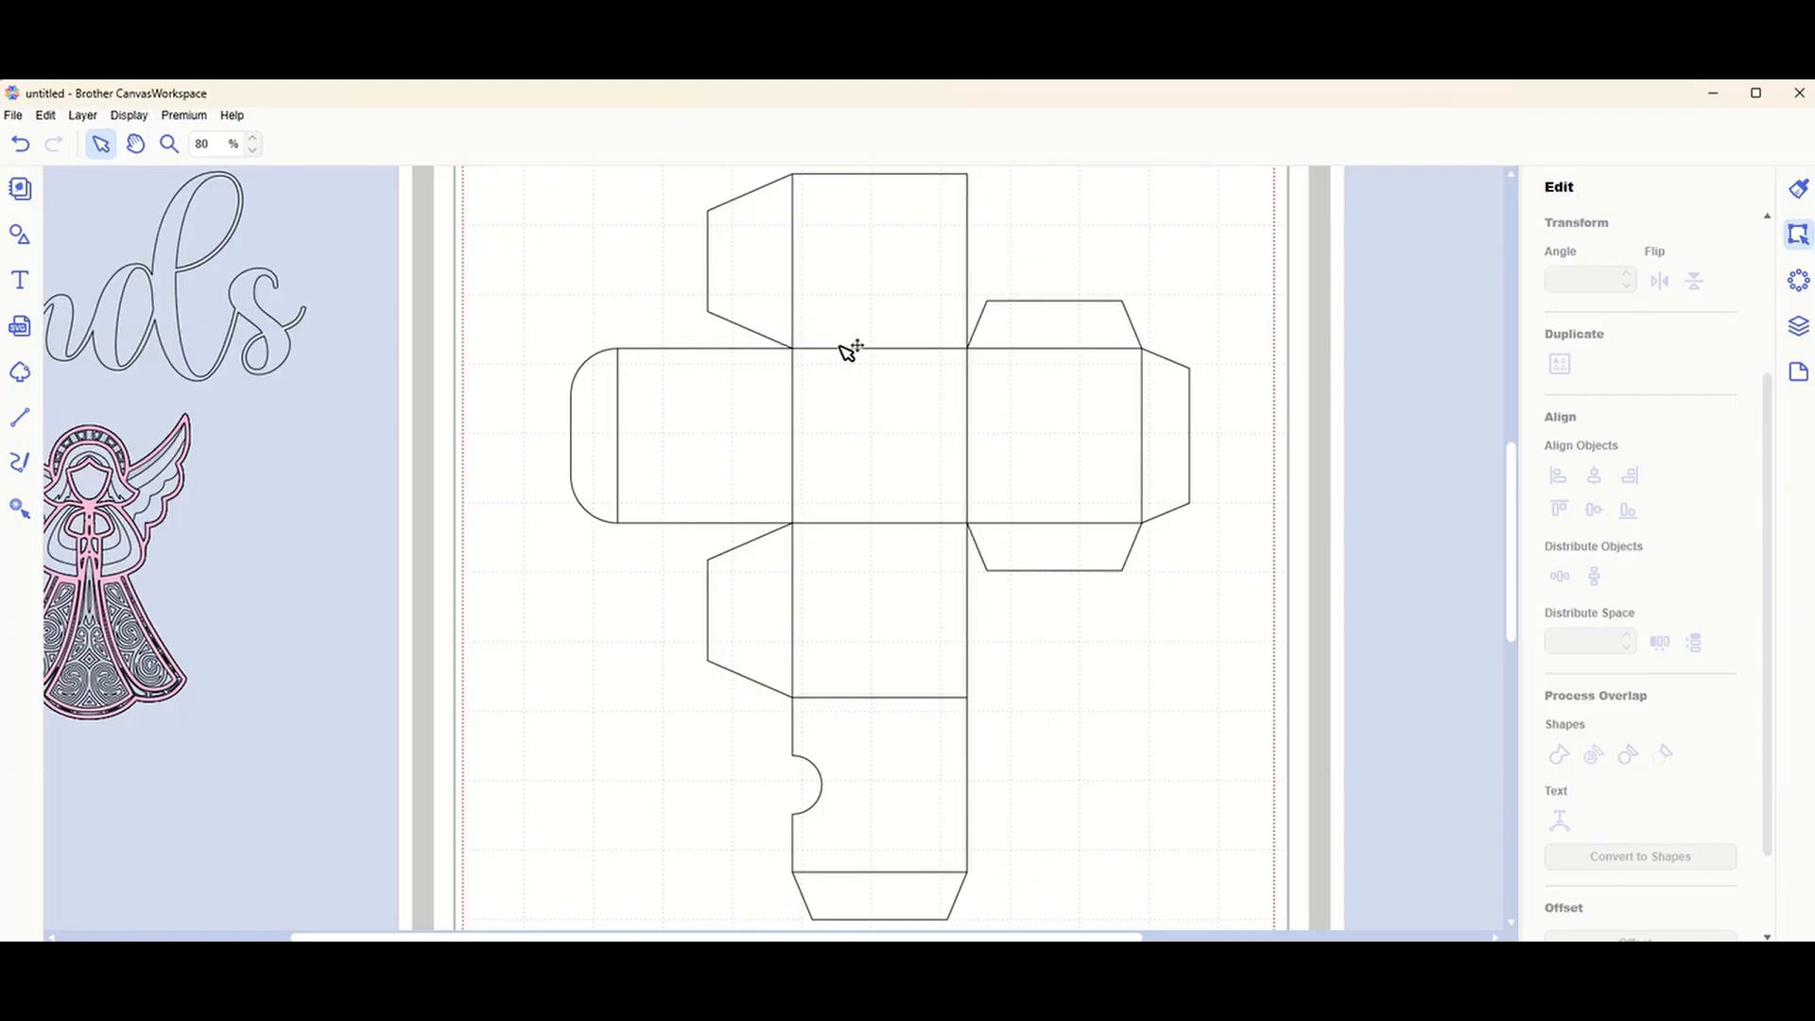
pyautogui.click(1797, 331)
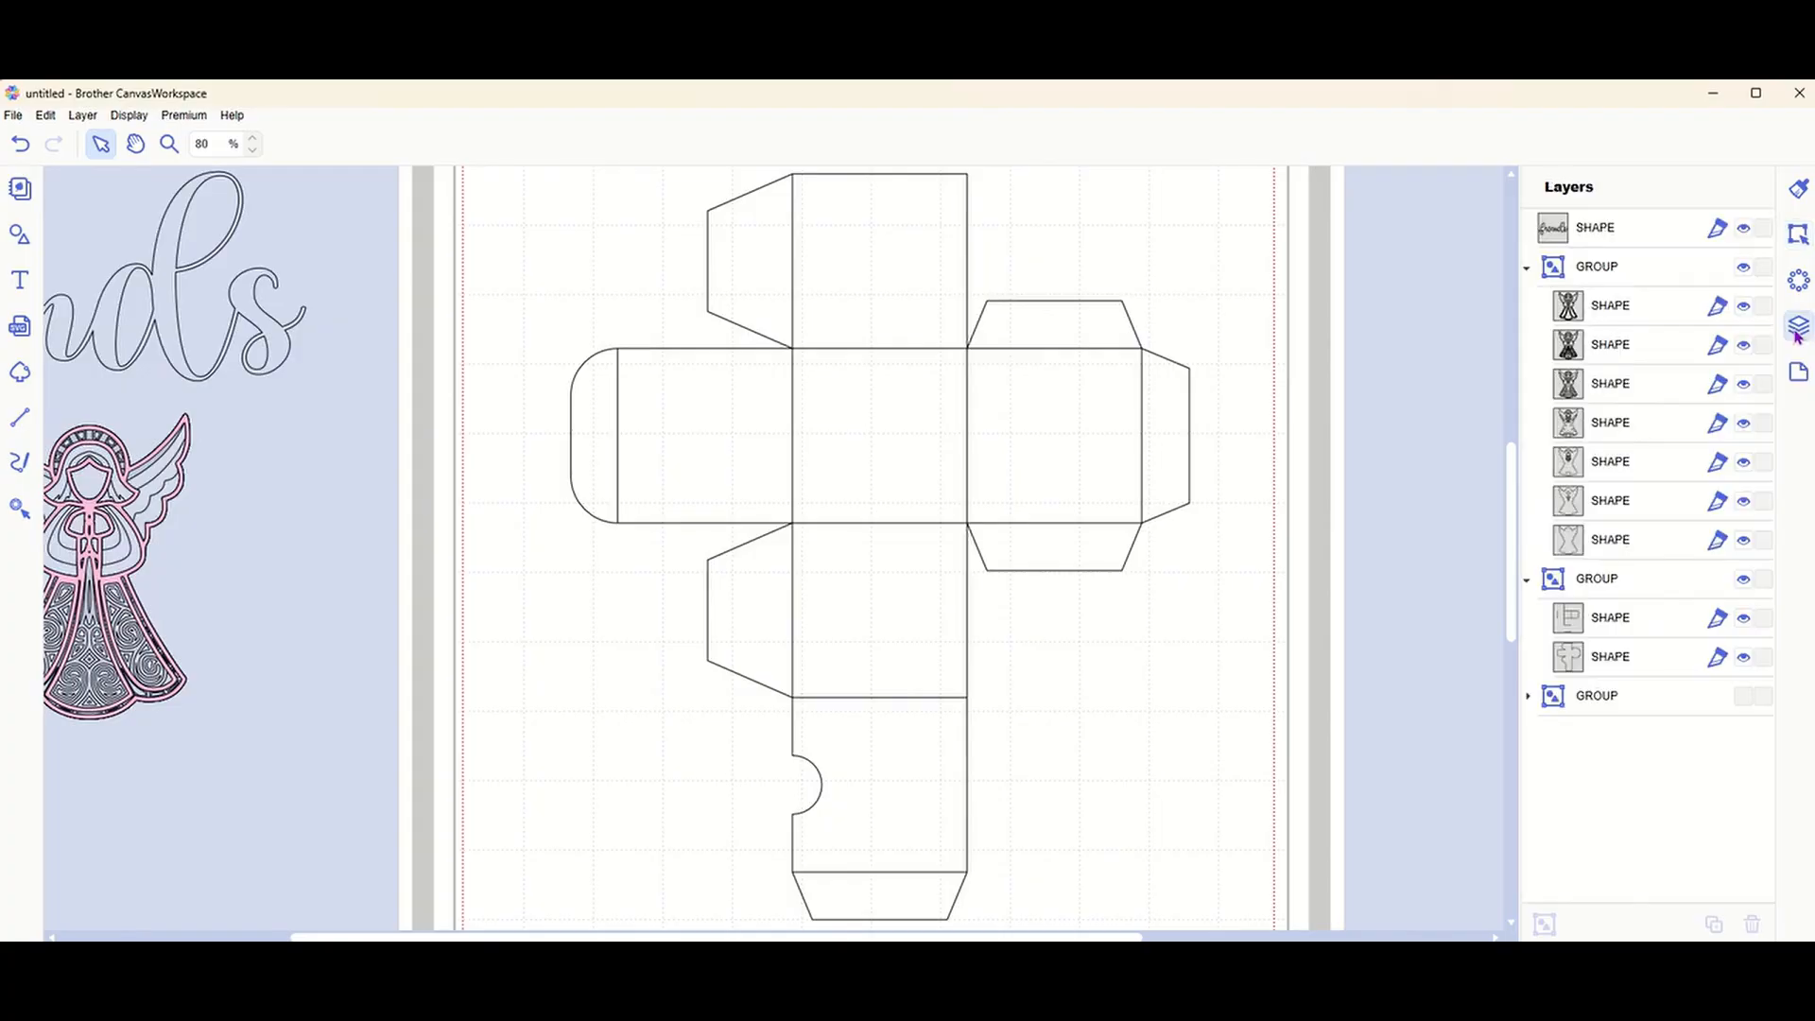
pyautogui.click(1606, 617)
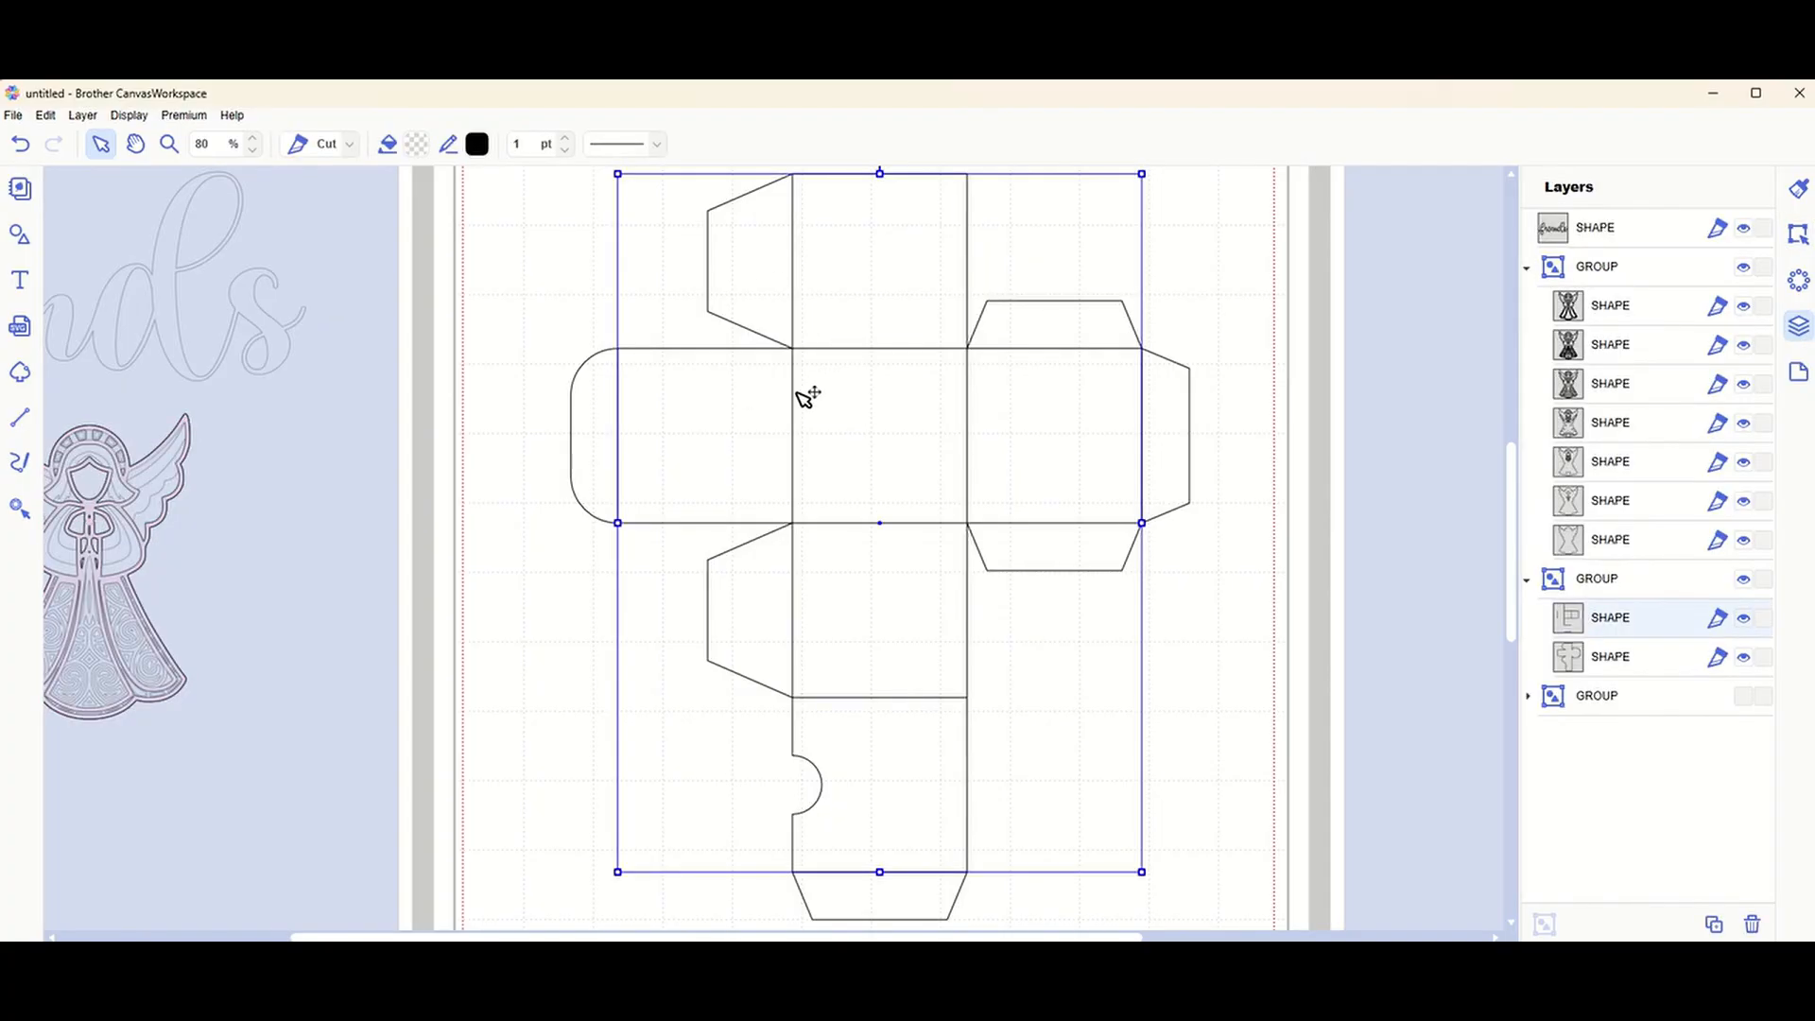
pyautogui.click(657, 145)
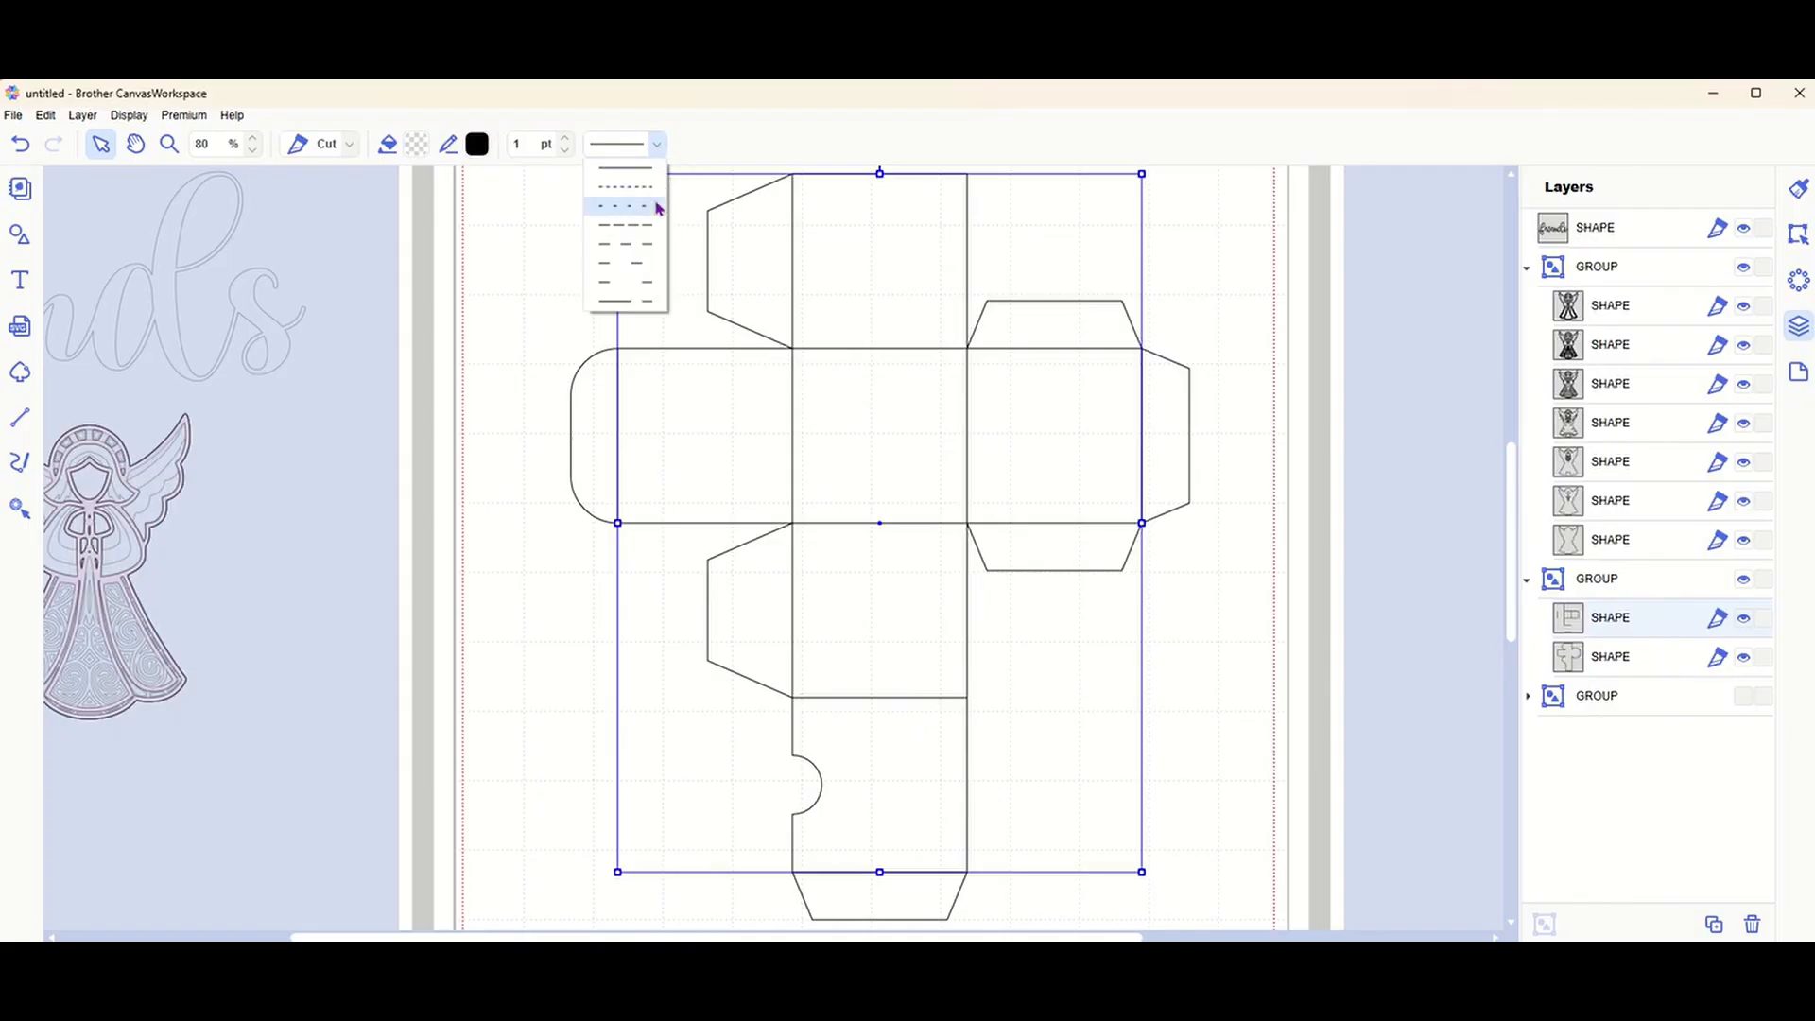
pyautogui.click(482, 378)
pyautogui.click(486, 373)
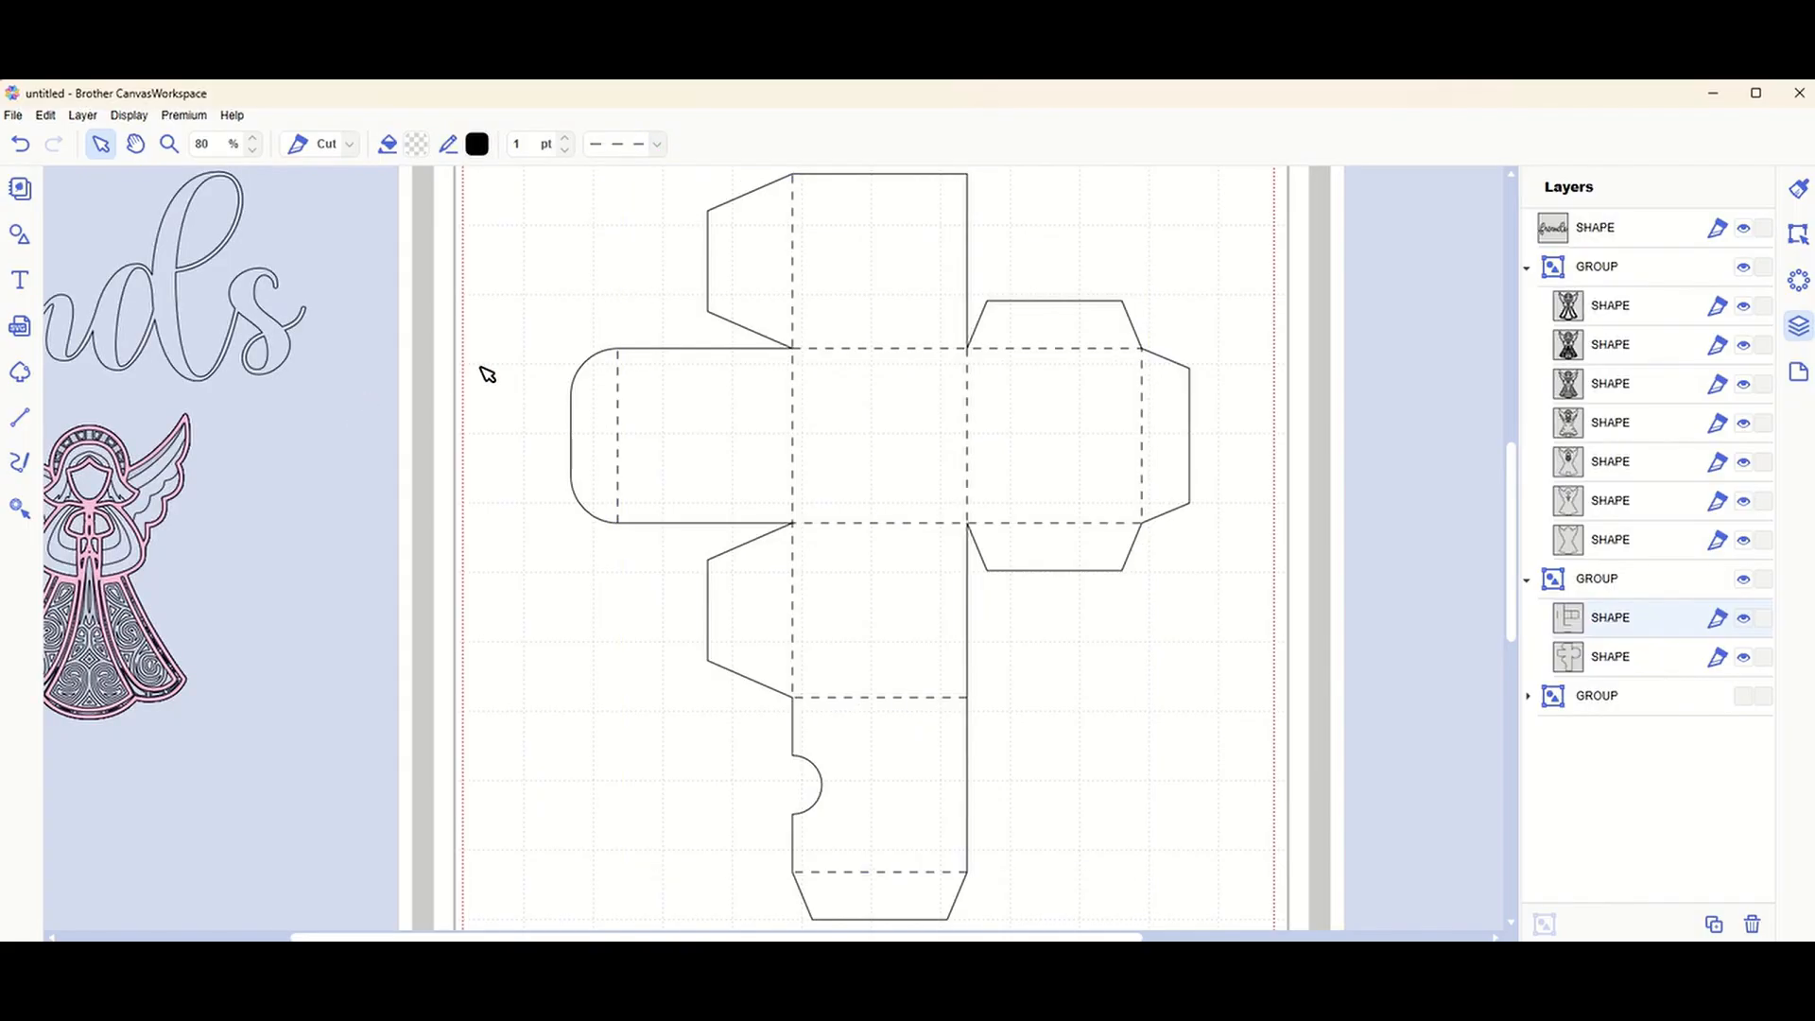